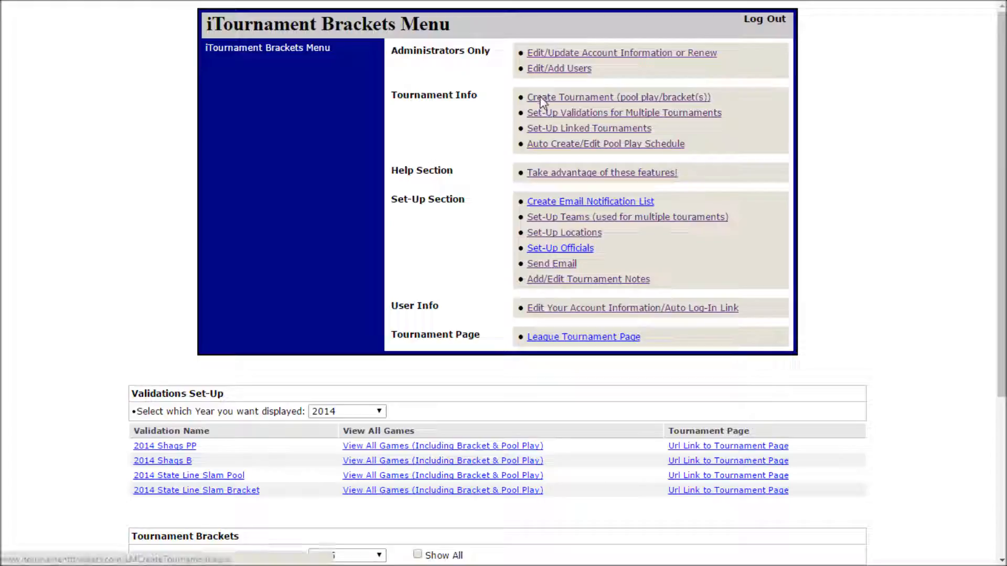
left_click(541, 98)
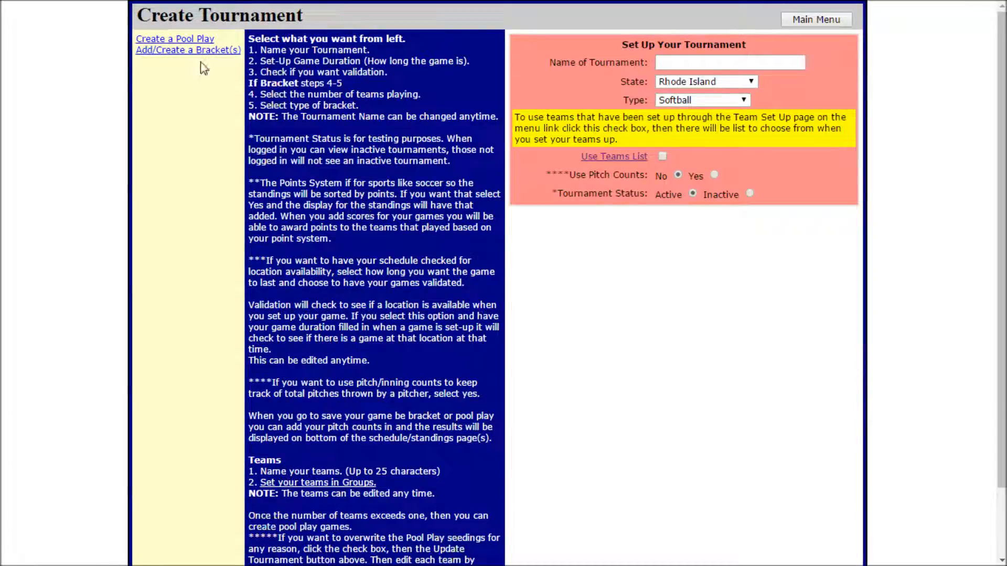
left_click(176, 54)
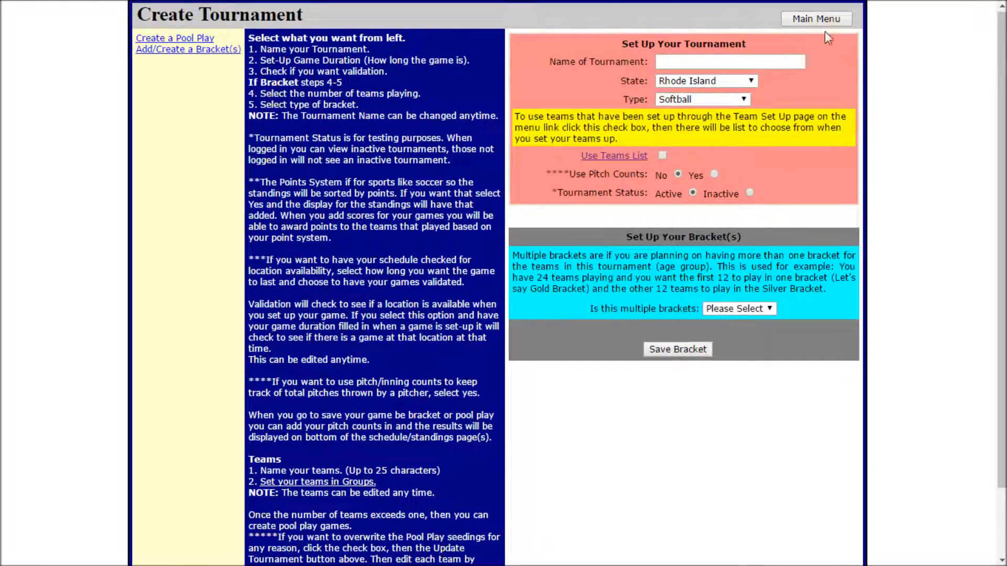
left_click(815, 20)
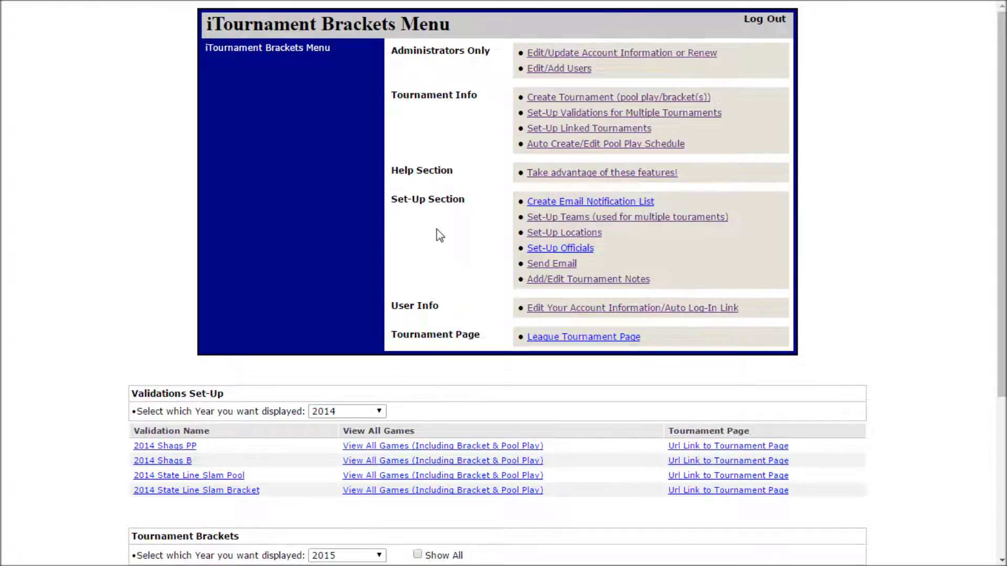
Step: Open the pool play setup of the 2016 10U Labor Day tournament and review its standings and pool play game schedule
scroll(439, 234, "down", 5)
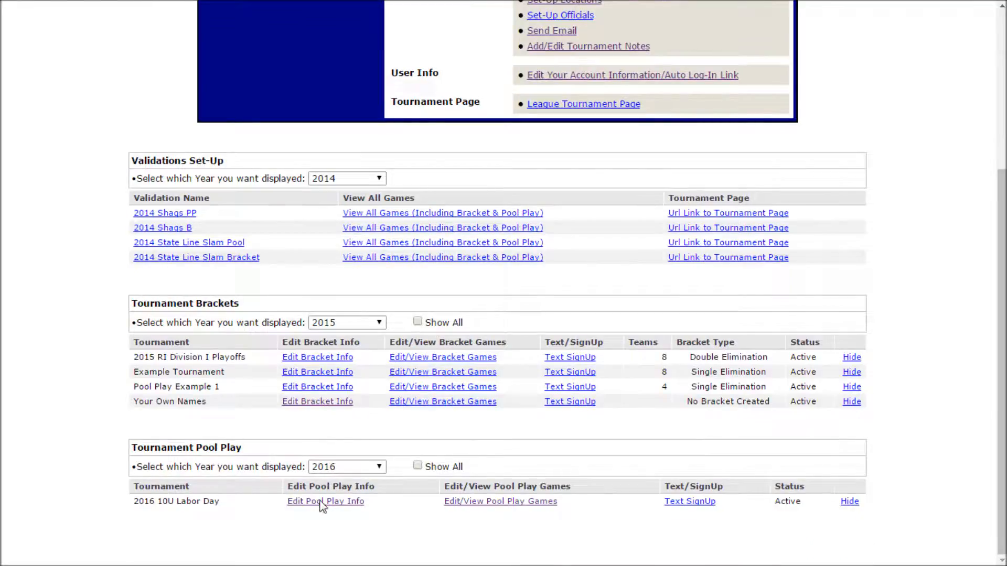
left_click(322, 502)
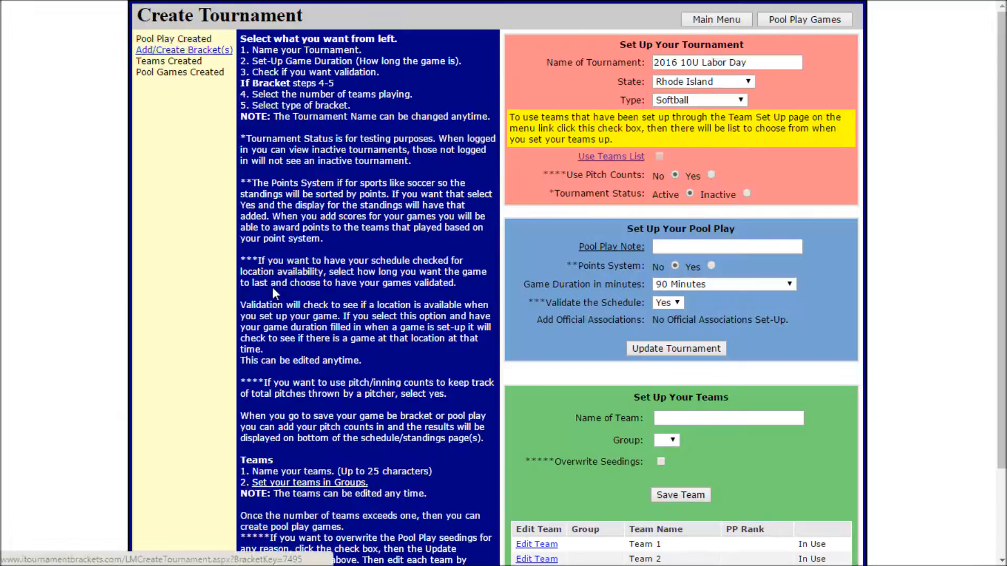
scroll(272, 294, "down", 3)
scroll(260, 325, "up", 3)
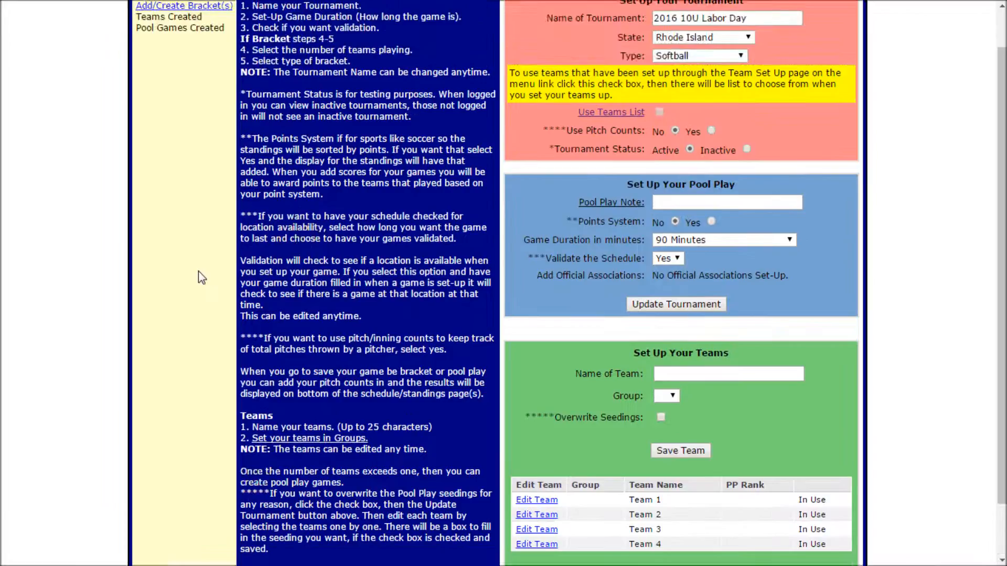
left_click(768, 21)
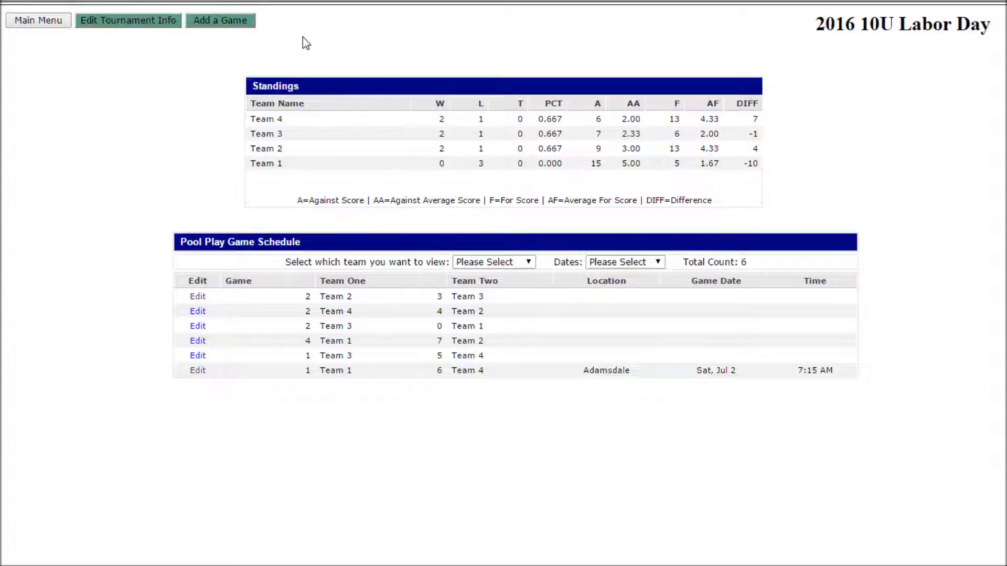
left_click(147, 25)
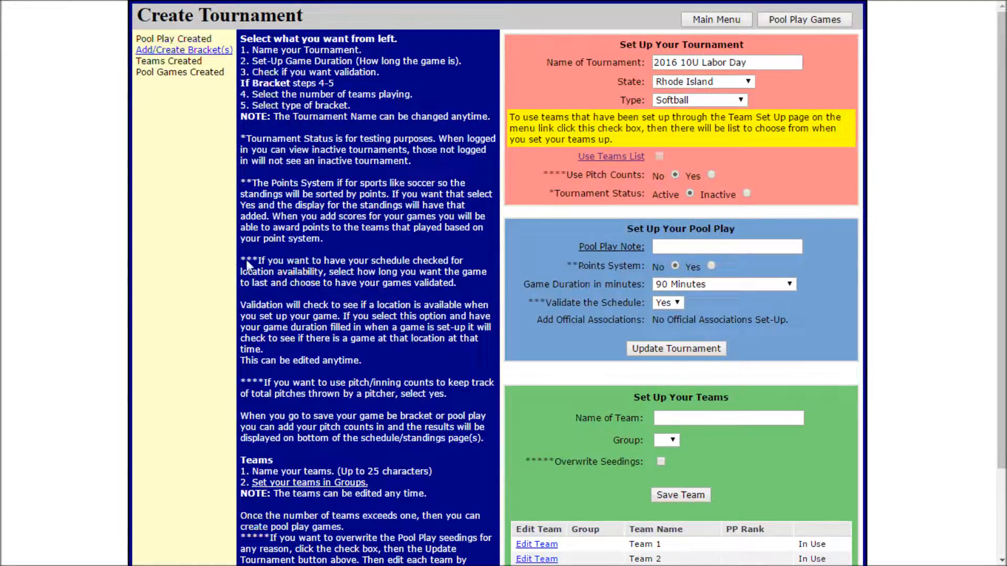
Step: Add a bracket to the tournament with multiple brackets set to No, 4 teams and the Double Elimination type
left_click(180, 54)
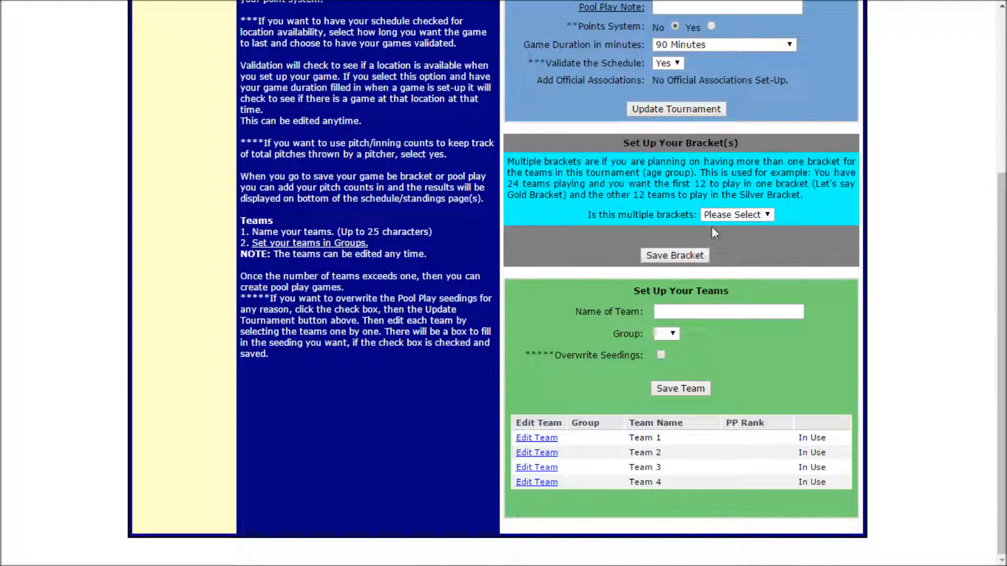
left_click(767, 216)
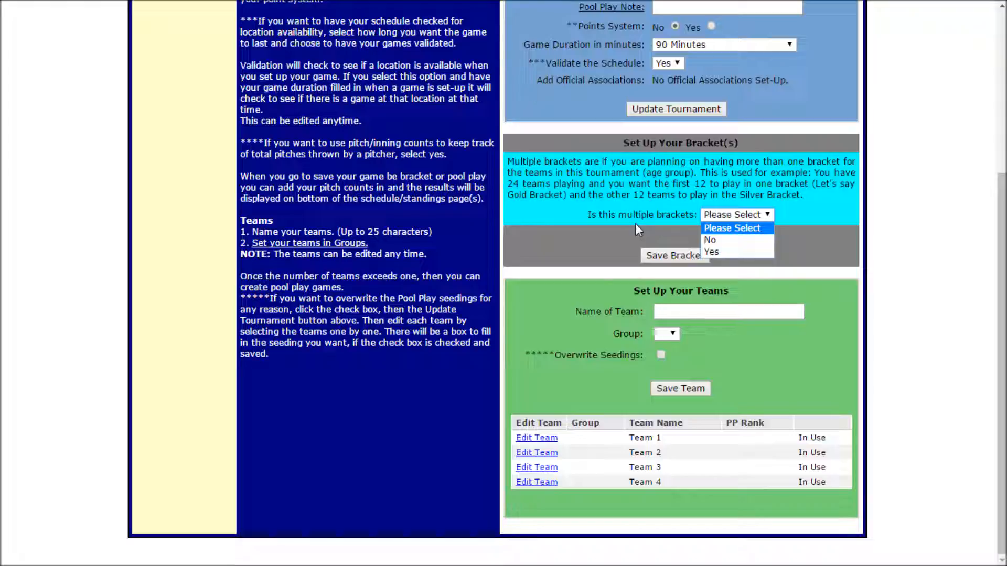
left_click(712, 239)
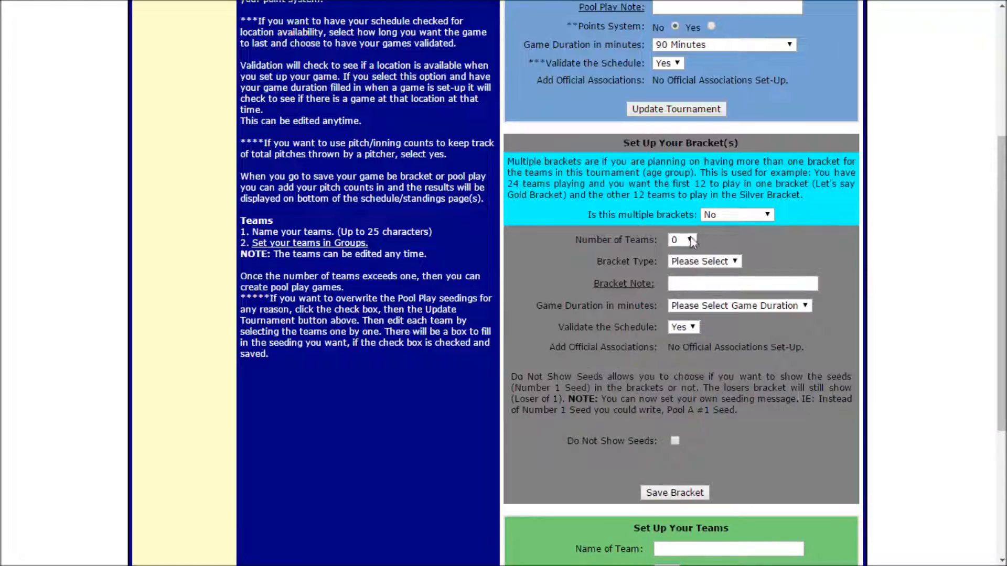
left_click(690, 239)
left_click(686, 289)
left_click(708, 263)
key("Down")
key("Down")
key("Return")
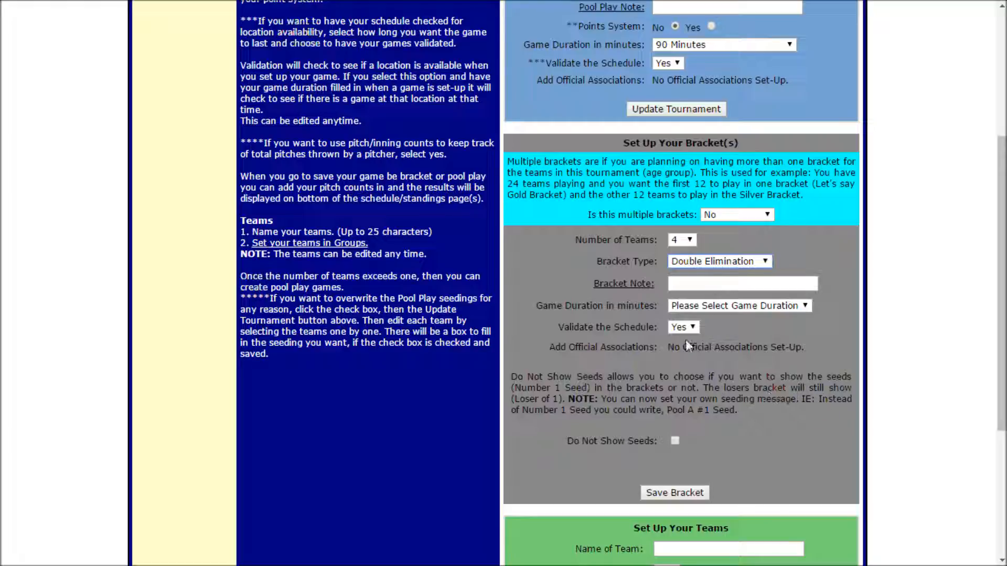
Step: Set the bracket's game duration to 90 Minutes and save the bracket
left_click(806, 310)
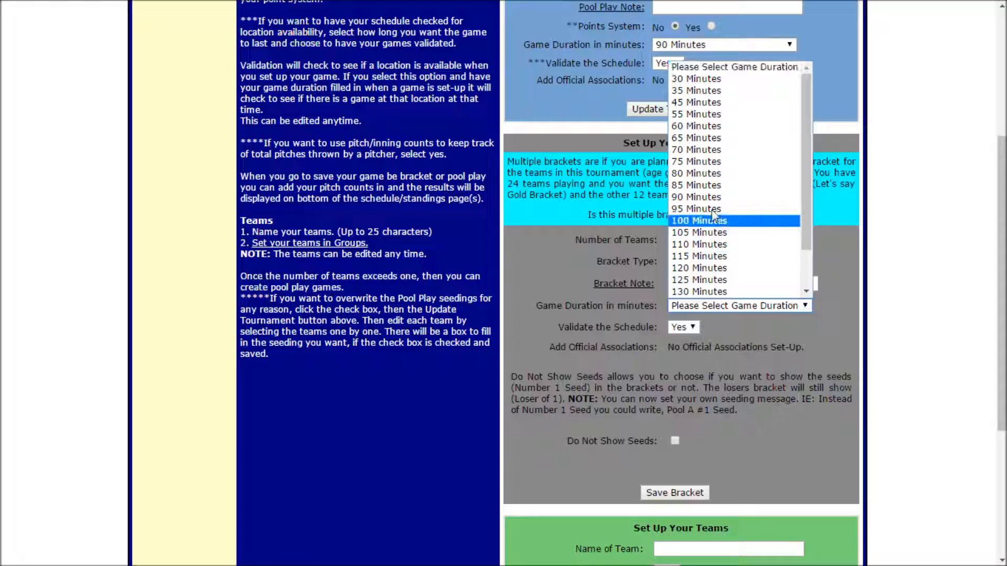
left_click(699, 198)
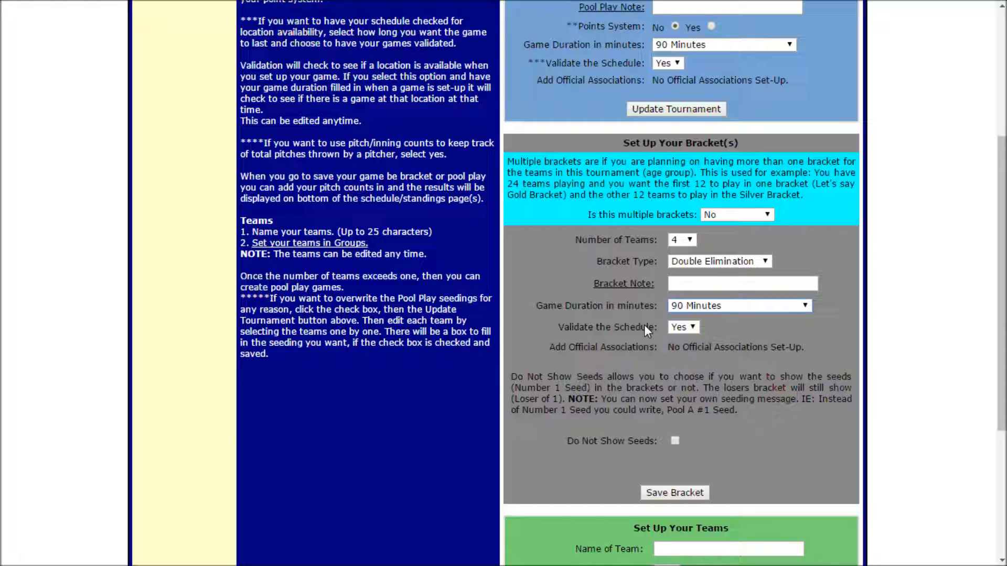
left_click(670, 495)
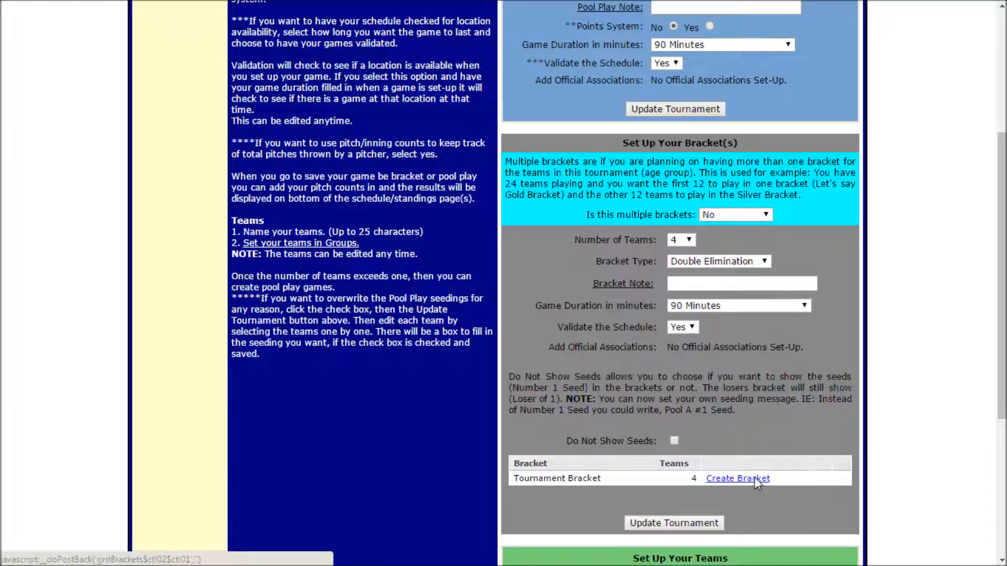
Step: View the tournament's bracket layout and examine the first-round game positions
left_click(737, 479)
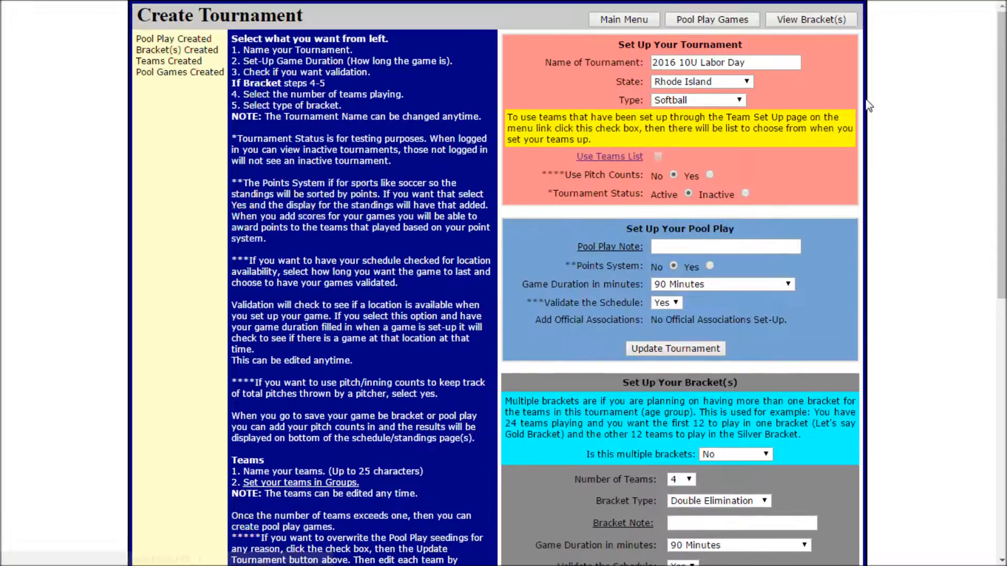
left_click(817, 20)
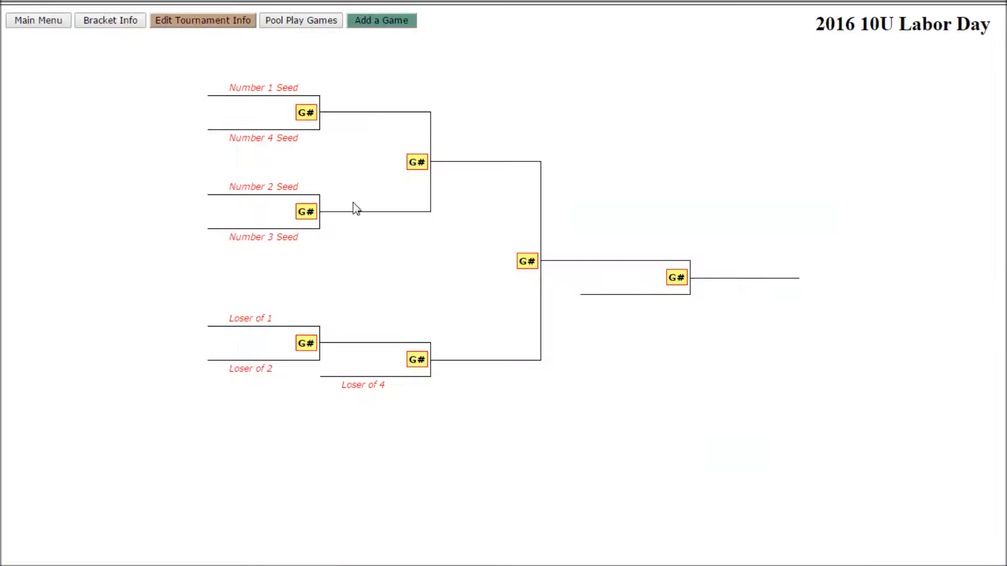
double_click(307, 113)
double_click(303, 213)
left_click(372, 157)
Step: Return to the tournament setup and create the four-team Tournament Bracket, accepting the confirmation
left_click(215, 26)
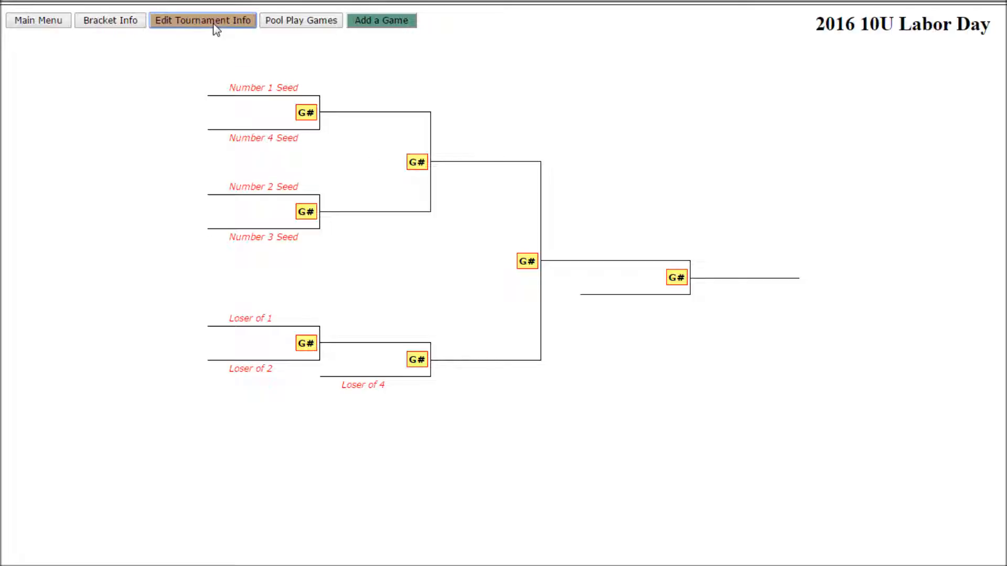
scroll(763, 326, "down", 7)
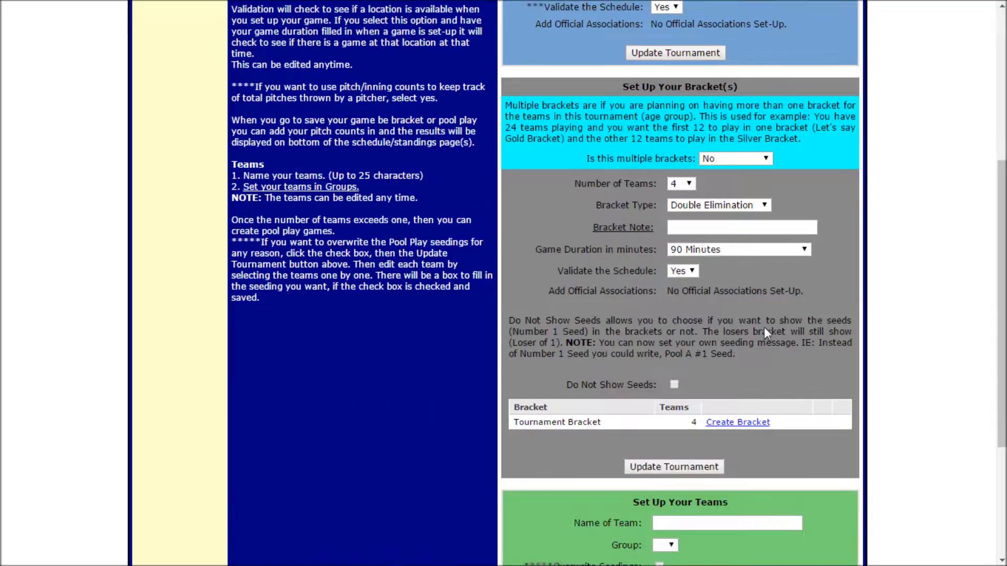
left_click(730, 422)
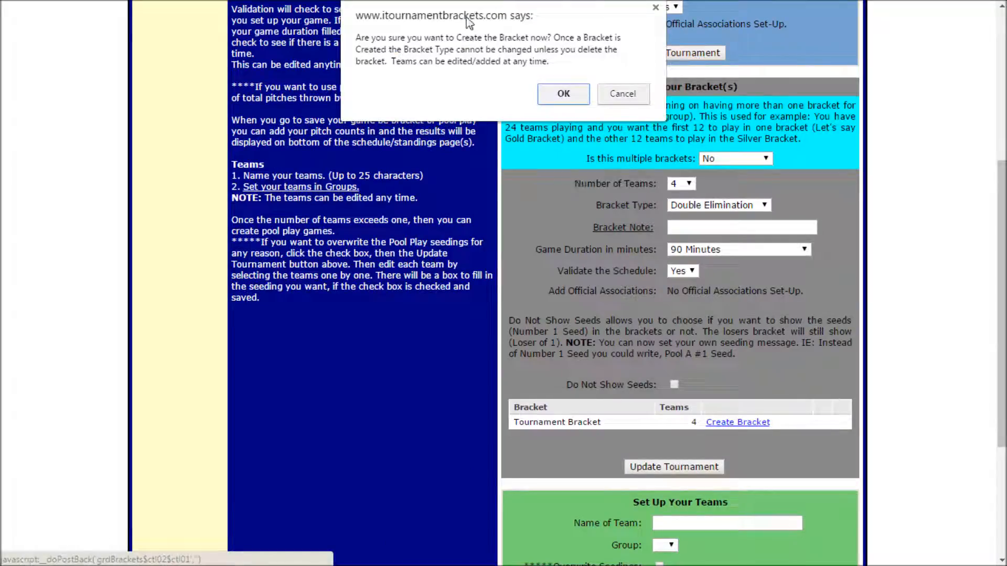
left_click(565, 95)
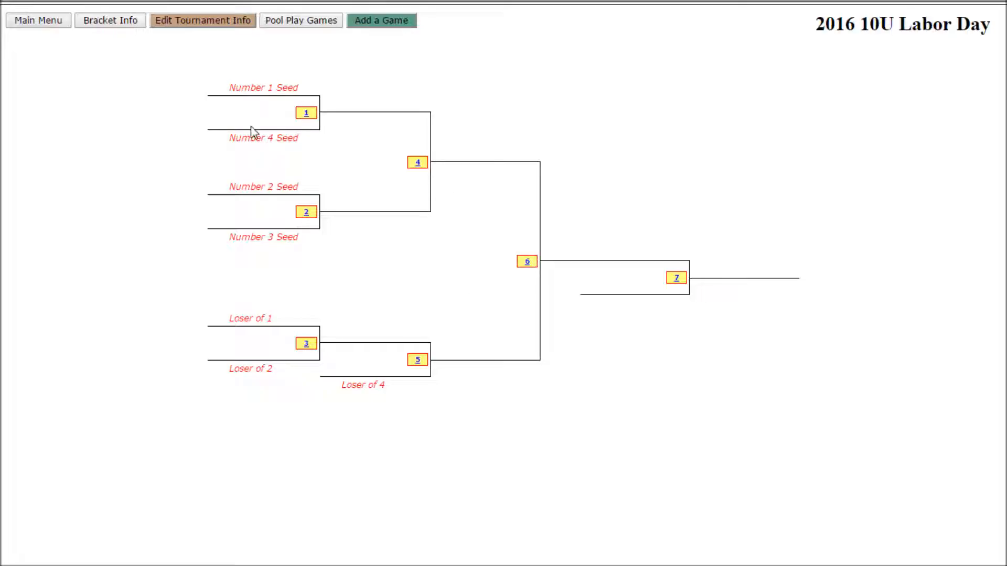
Step: Toggle the Do Not Show Seeds option in the bracket setup and view the seed labels in the bracket
left_click(199, 21)
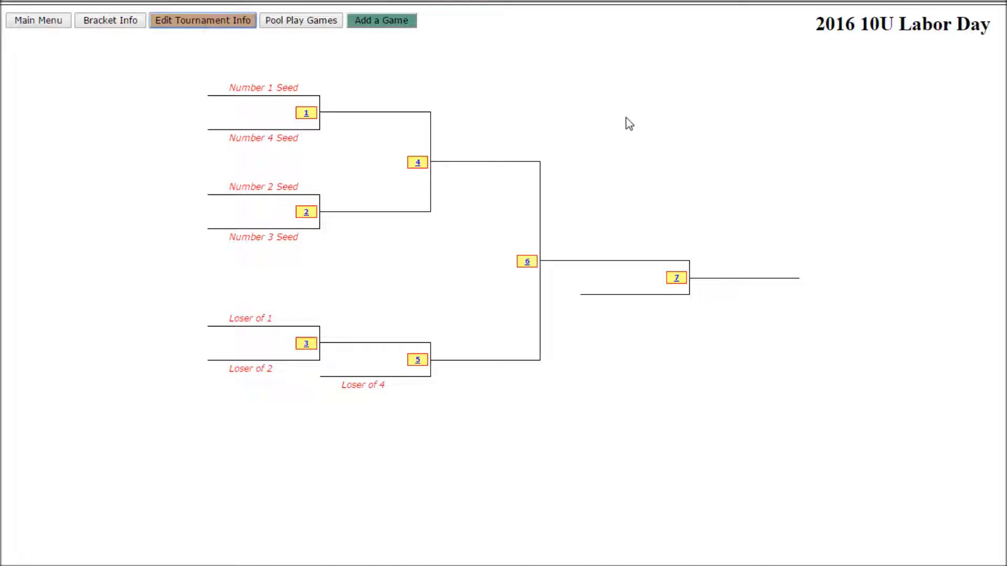
scroll(618, 218, "down", 3)
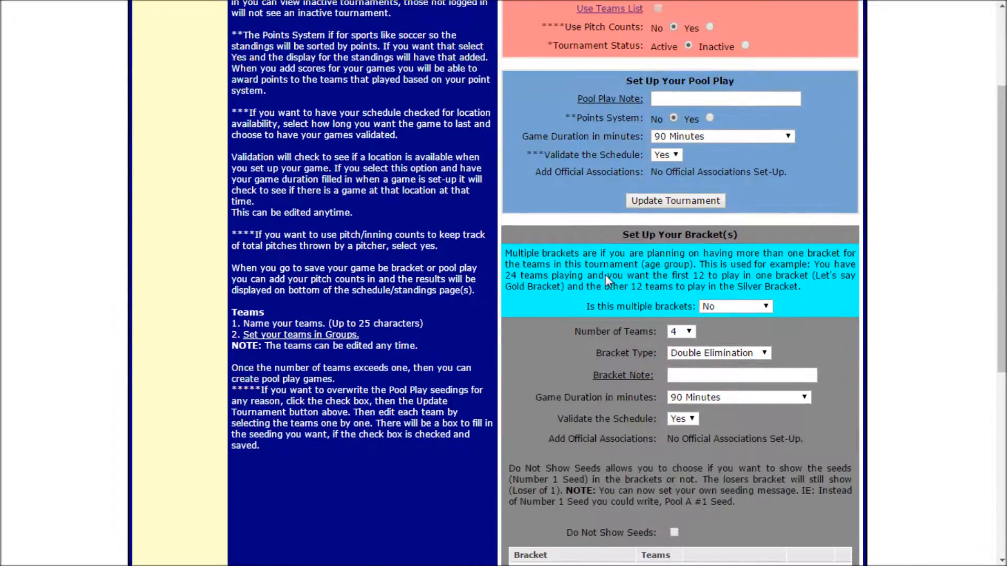
scroll(698, 467, "down", 3)
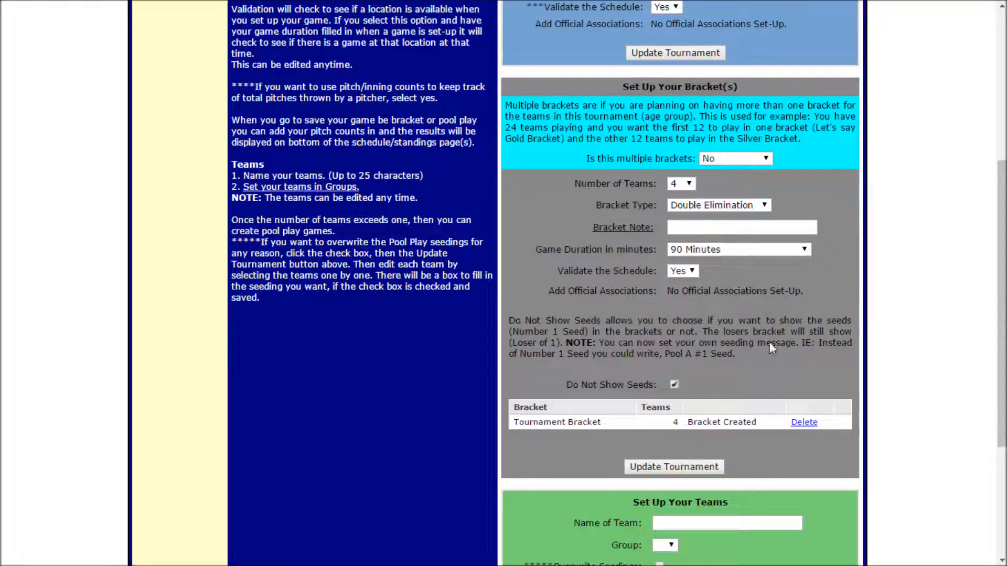
left_click(675, 384)
scroll(672, 387, "up", 6)
left_click(808, 19)
left_click_drag(218, 91, 293, 93)
left_click(392, 71)
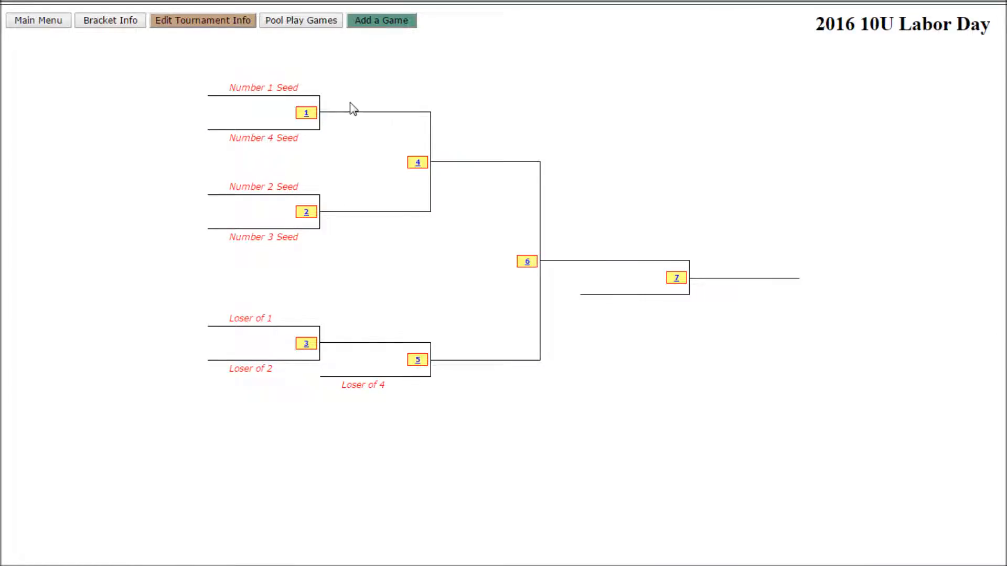
Step: Open game 1 of the bracket and check which teams can be chosen as its top and bottom teams
left_click(306, 113)
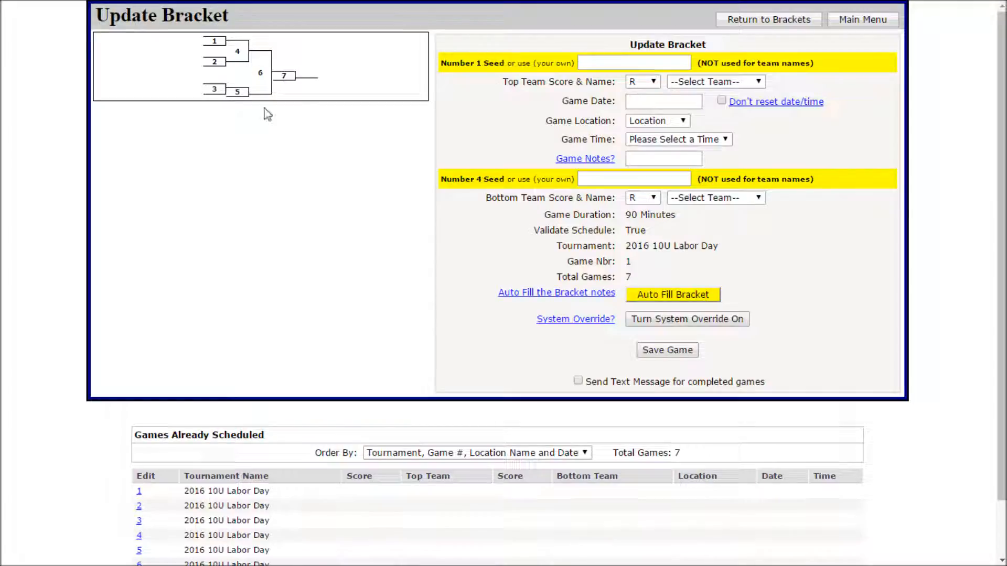
left_click(761, 86)
left_click(767, 155)
left_click(761, 204)
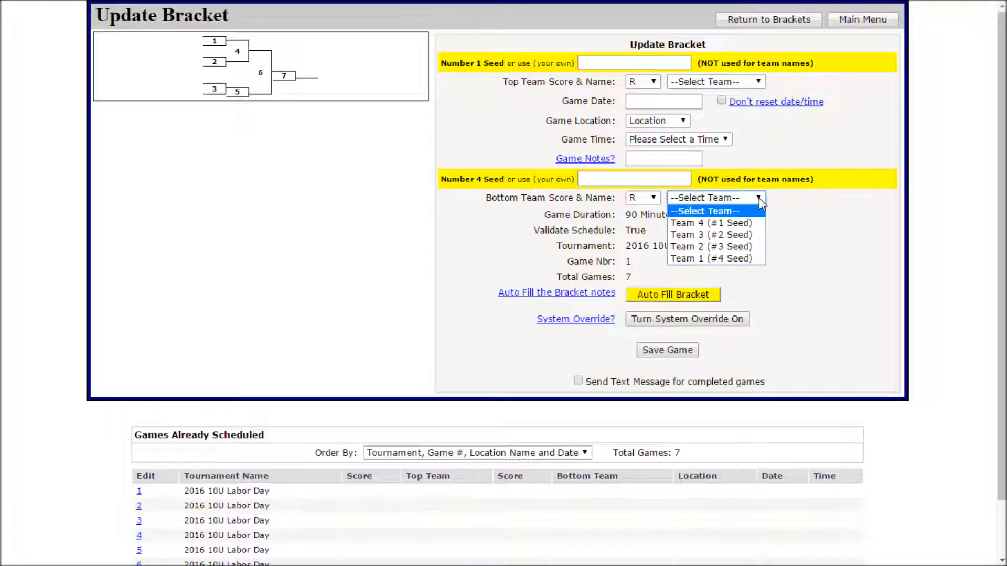
left_click(760, 200)
left_click(779, 146)
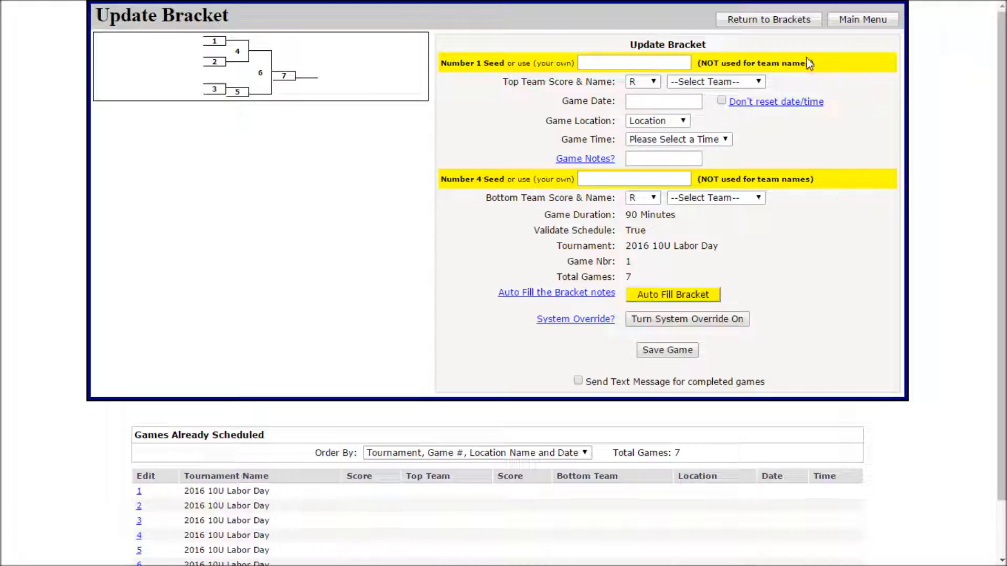
Step: Enter "Seed #1 A" as game 1's own label in place of Number 1 Seed and save the game
left_click(634, 65)
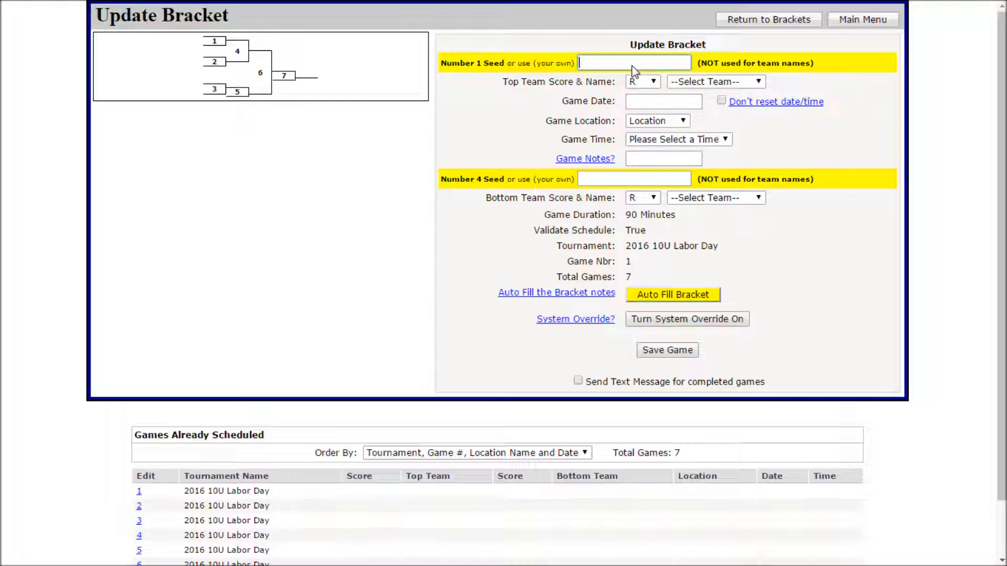
type("S")
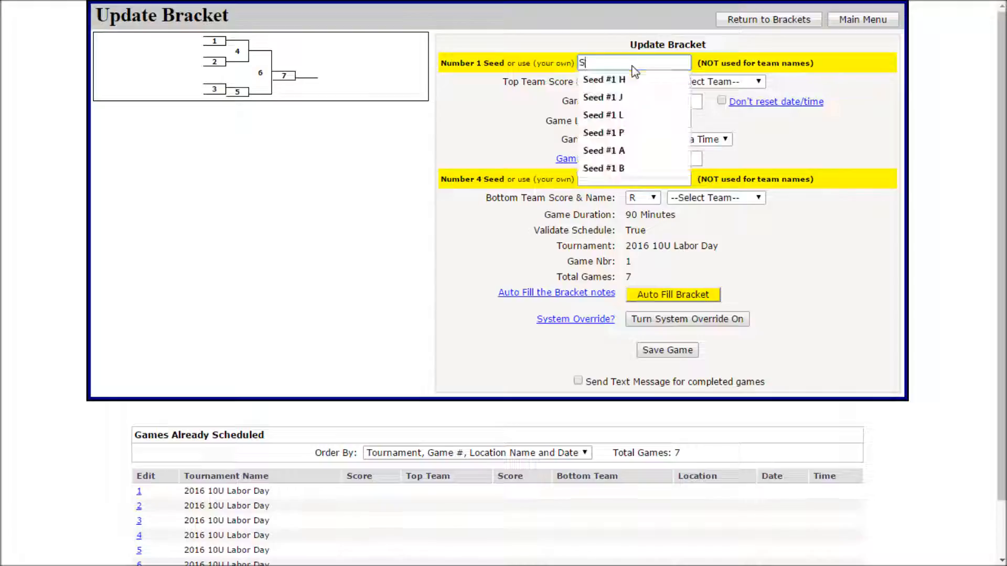
left_click(598, 83)
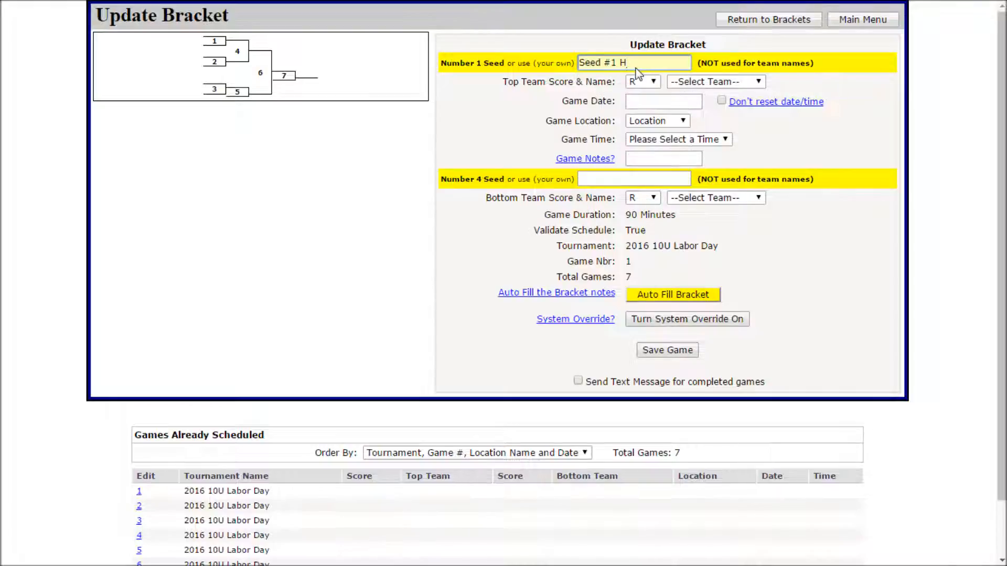
key("BackSpace")
key("BackSpace")
key("BackSpace")
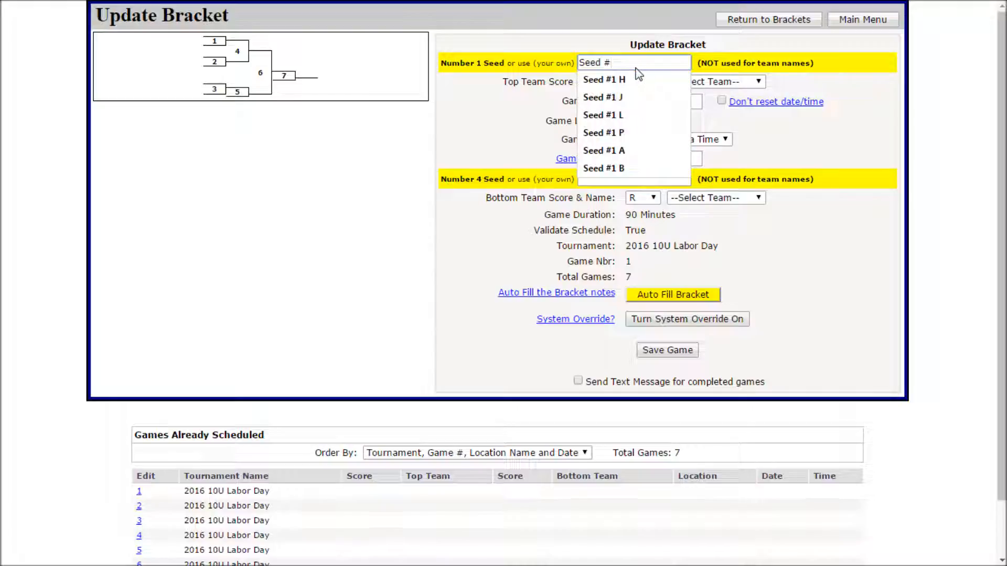
type("1 A")
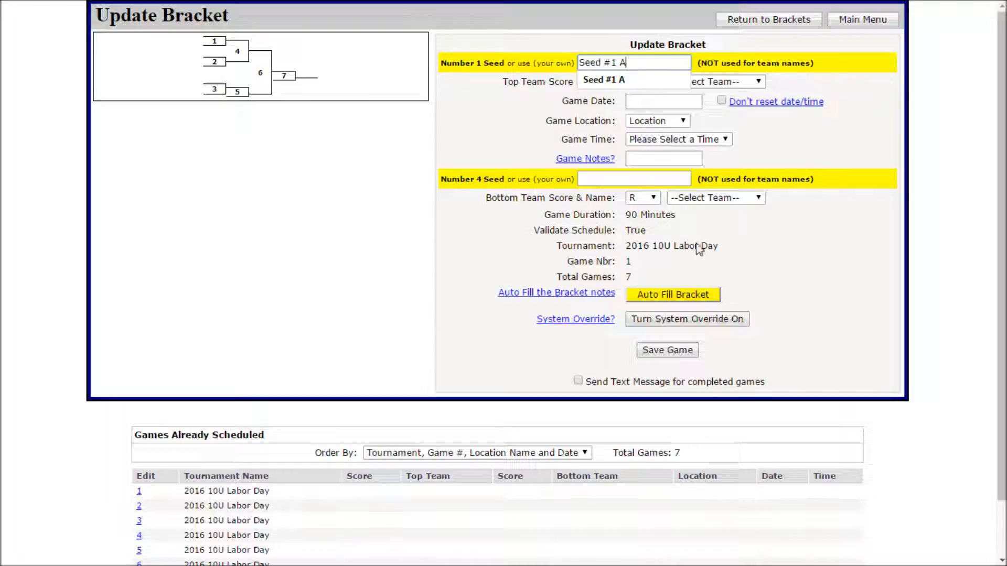
left_click(649, 351)
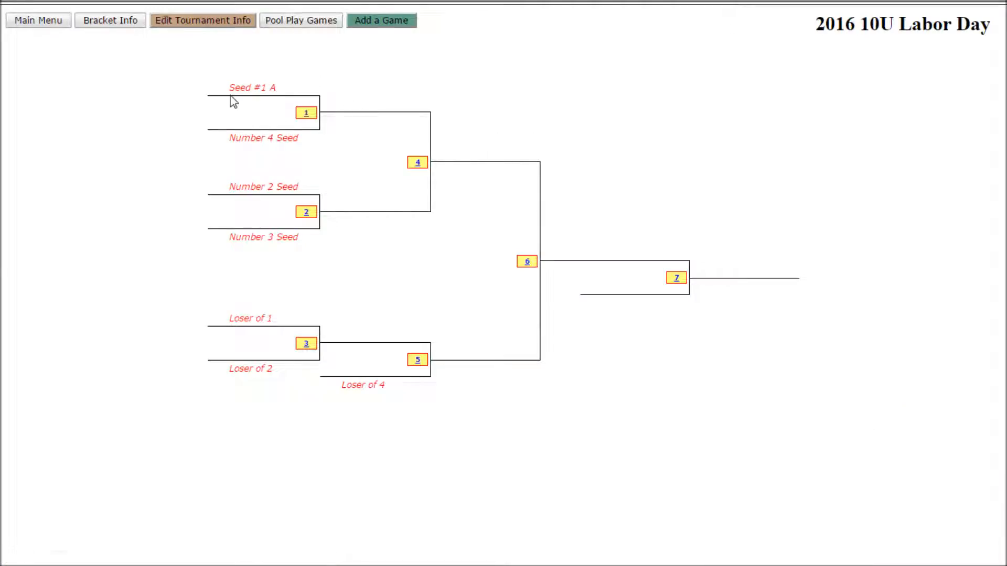
left_click_drag(229, 90, 273, 91)
left_click_drag(237, 140, 274, 142)
left_click_drag(231, 91, 283, 100)
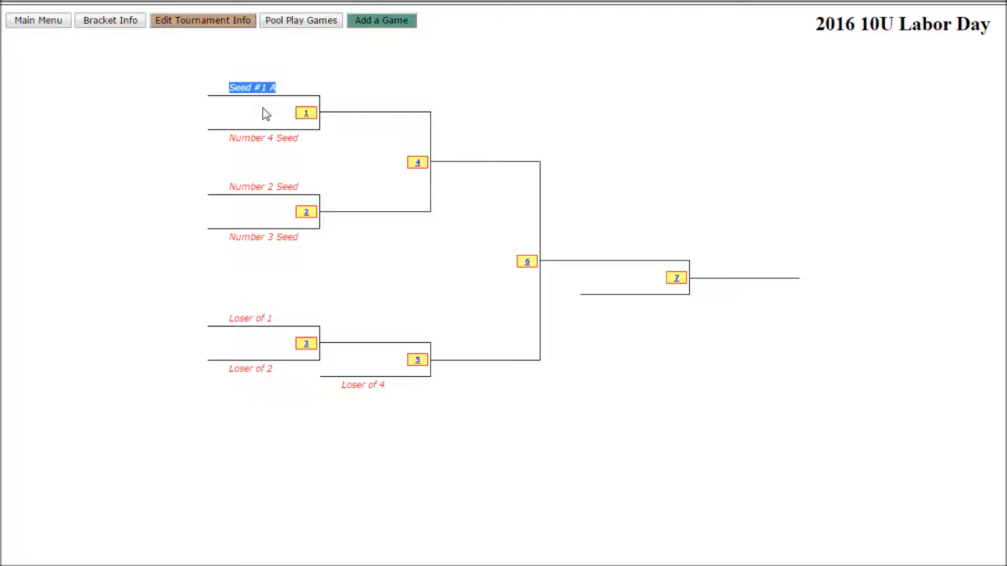
Step: Check which teams game 1 offers as its top team, and open the Auto Fill Bracket setup
left_click(239, 84)
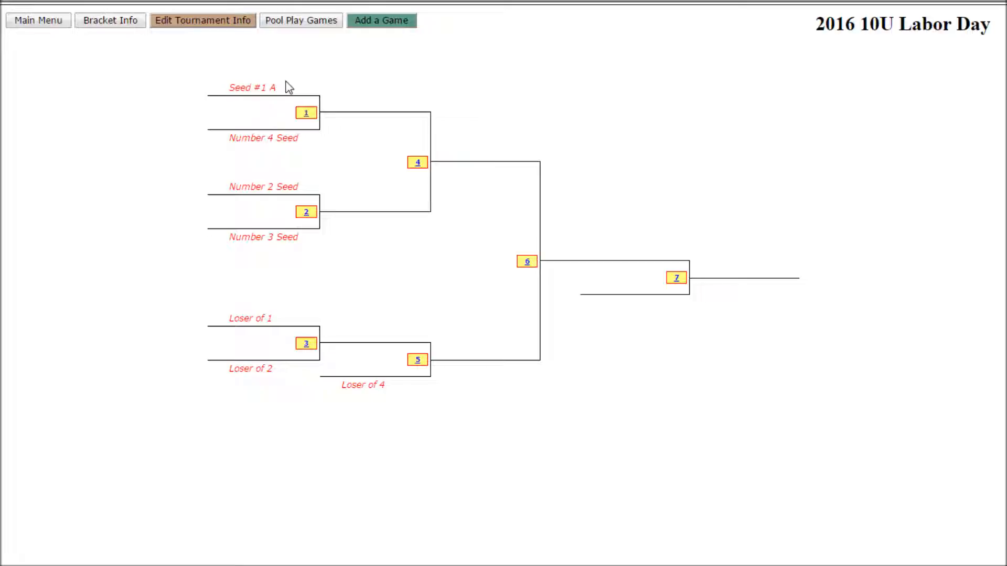
left_click_drag(283, 94, 228, 91)
left_click(259, 90)
left_click(306, 113)
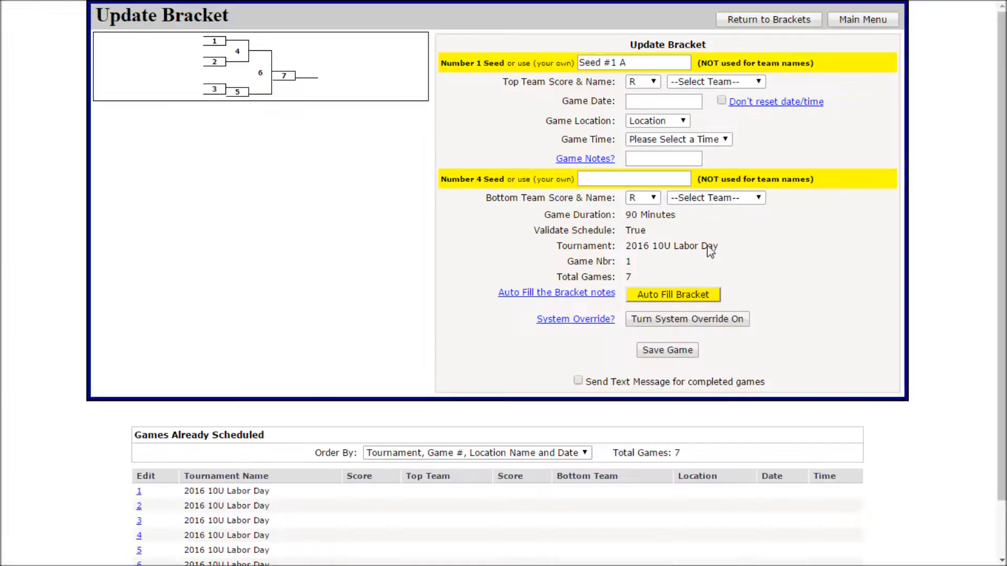
left_click(759, 83)
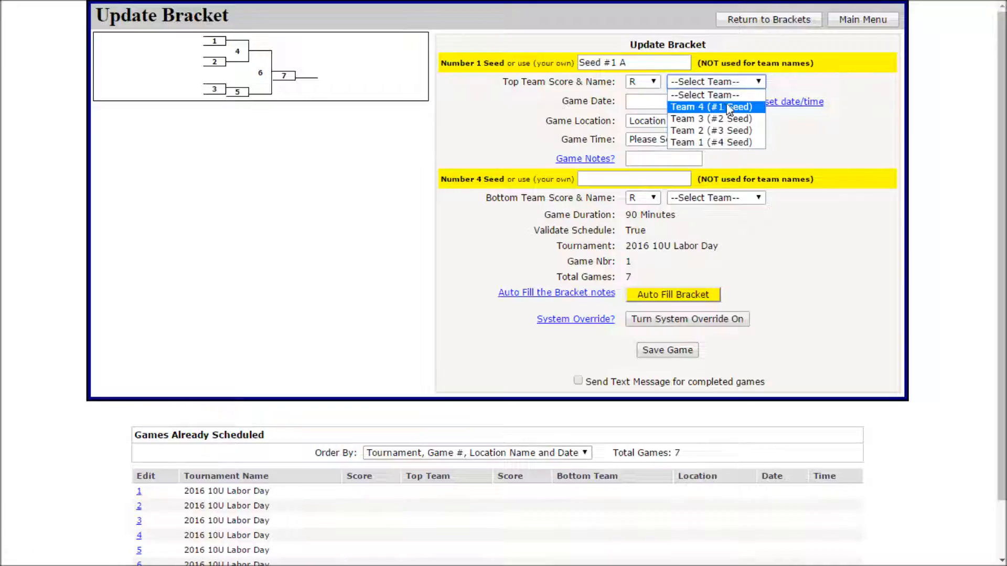
left_click(788, 83)
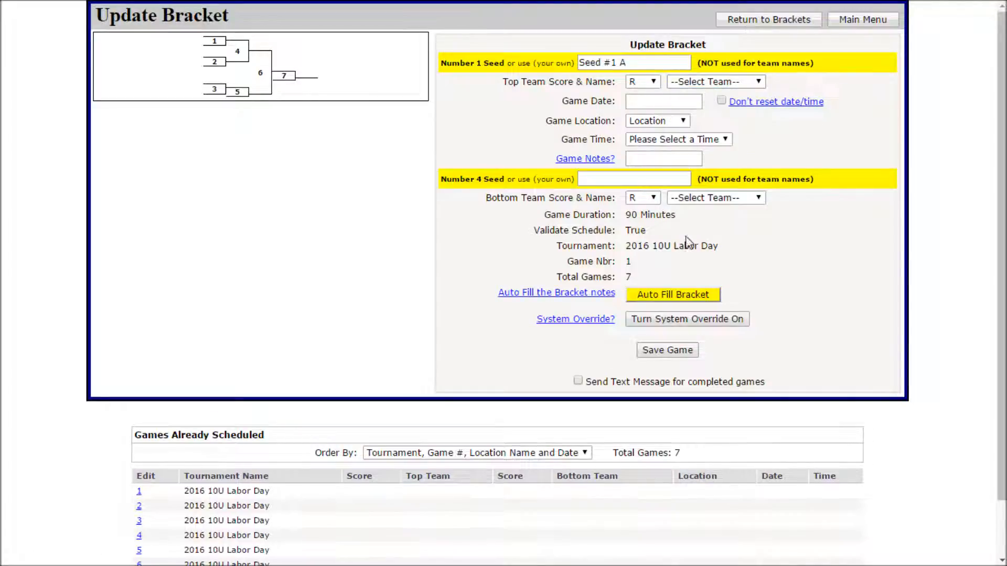
left_click(660, 295)
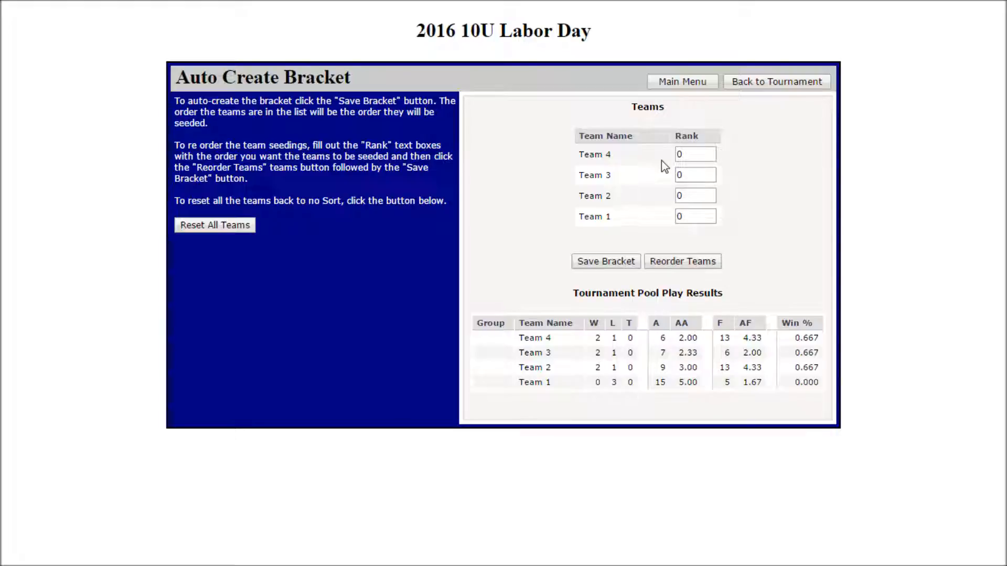
Step: Rank Team 4 as 1, Team 3 as 3, Team 2 as 2 and Team 1 as 4, and reorder the teams
double_click(695, 159)
type("1")
key("Tab")
type("3")
key("Tab")
type("2")
key("Tab")
type("4")
left_click(683, 261)
Step: Reset all teams to no sort and save the auto-created bracket
left_click(233, 225)
left_click(607, 263)
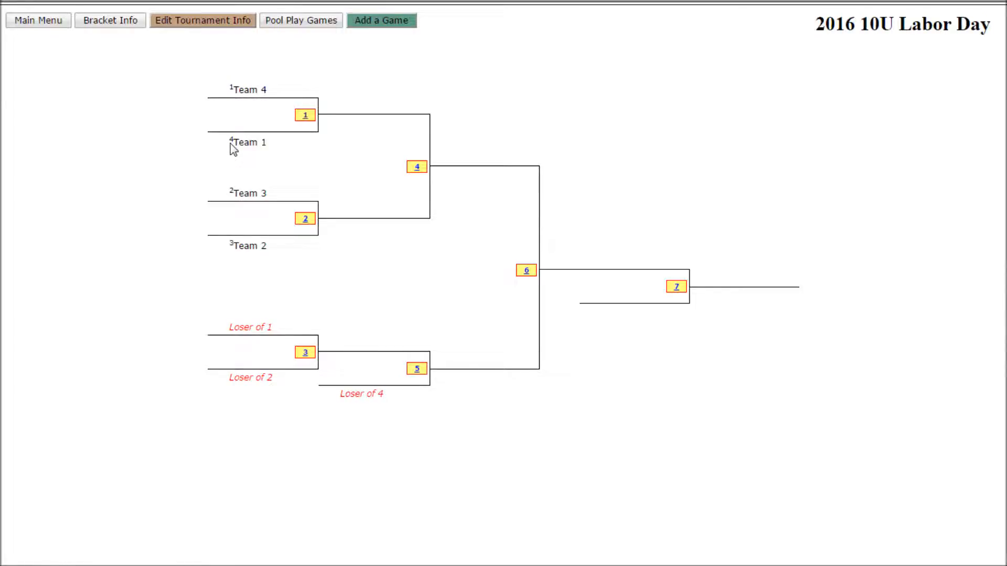
Step: Turn on Do Not Show Seeds in the bracket setup, update the tournament and view the bracket
left_click_drag(230, 143, 234, 147)
left_click(210, 24)
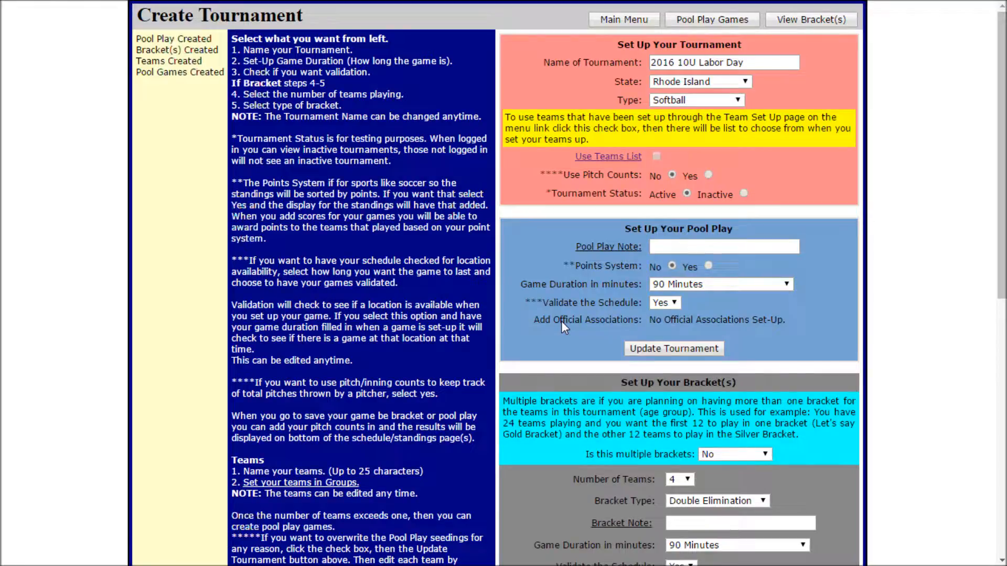
scroll(564, 322, "down", 5)
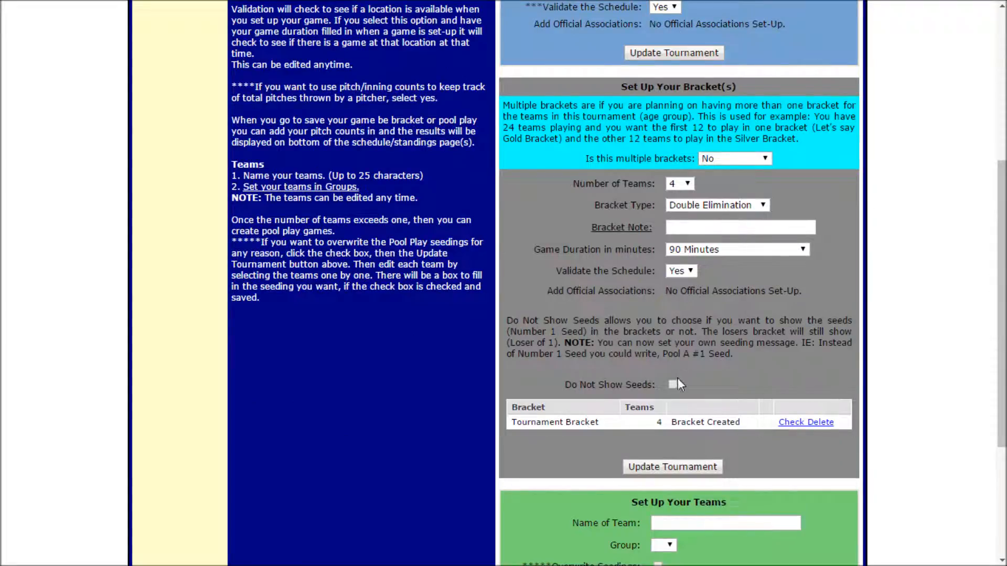
left_click(670, 467)
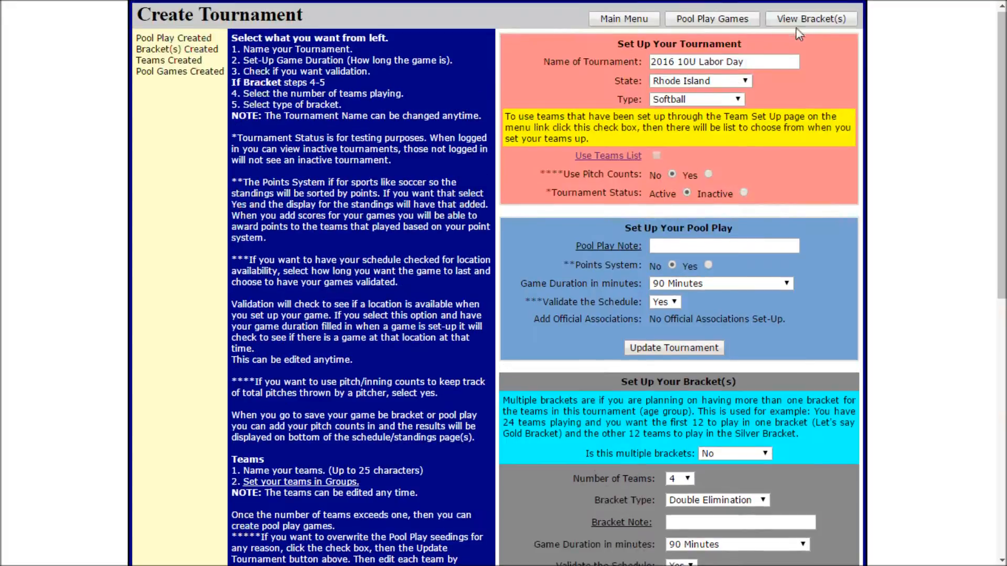
left_click(798, 23)
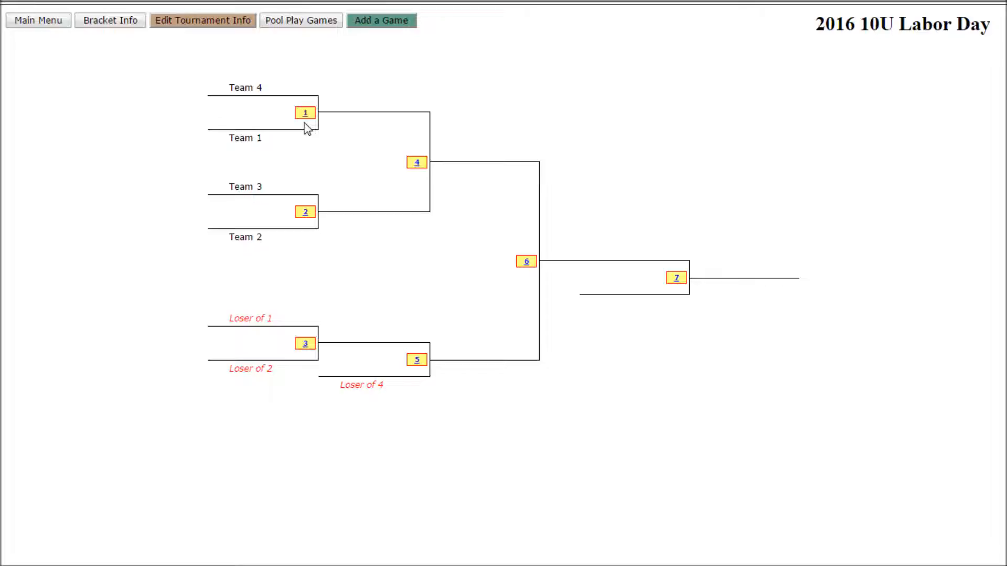
Step: Turn off Do Not Show Seeds in the bracket setup, update the tournament and return to the bracket
left_click(221, 23)
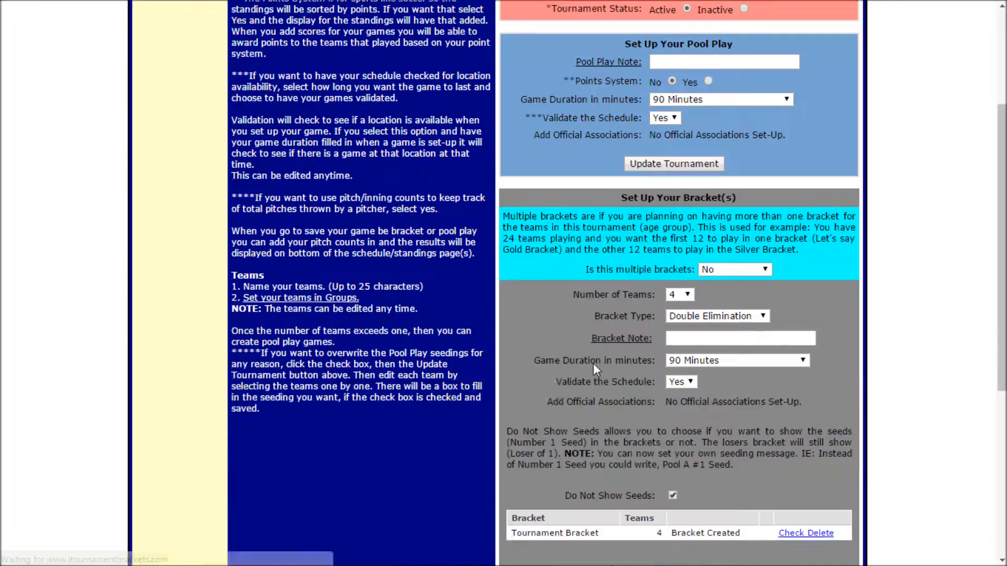
scroll(593, 363, "down", 4)
left_click(672, 310)
scroll(653, 397, "down", 3)
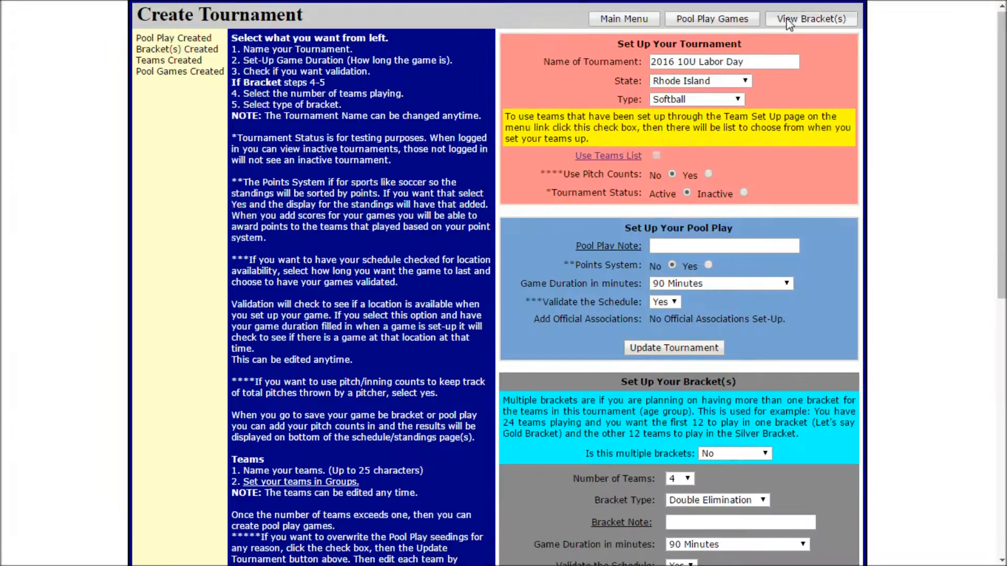
left_click(939, 18)
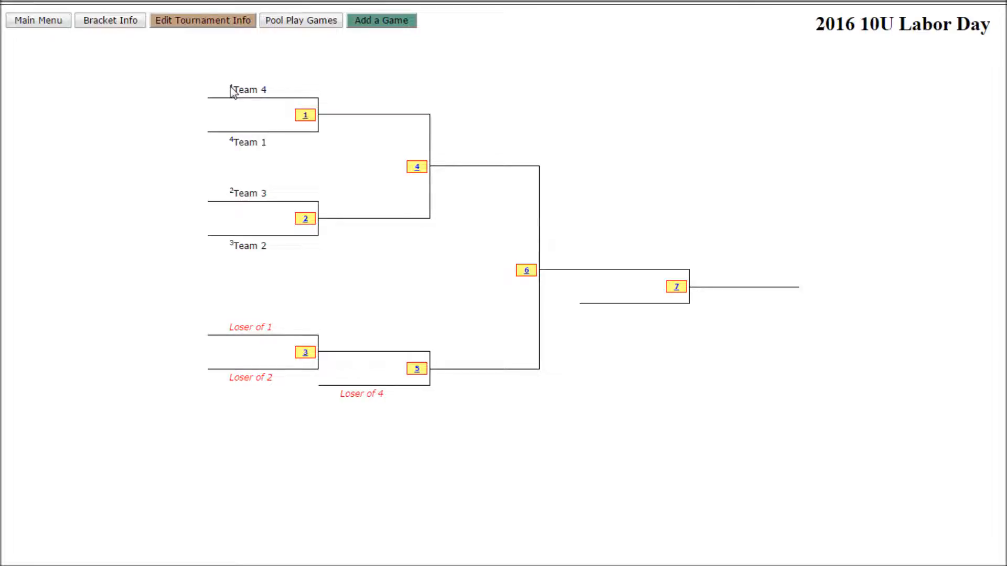
Step: Schedule game 1 for 2016-07-02 at 8:00 AM at the Fenced location and save the game
left_click(307, 116)
left_click(654, 102)
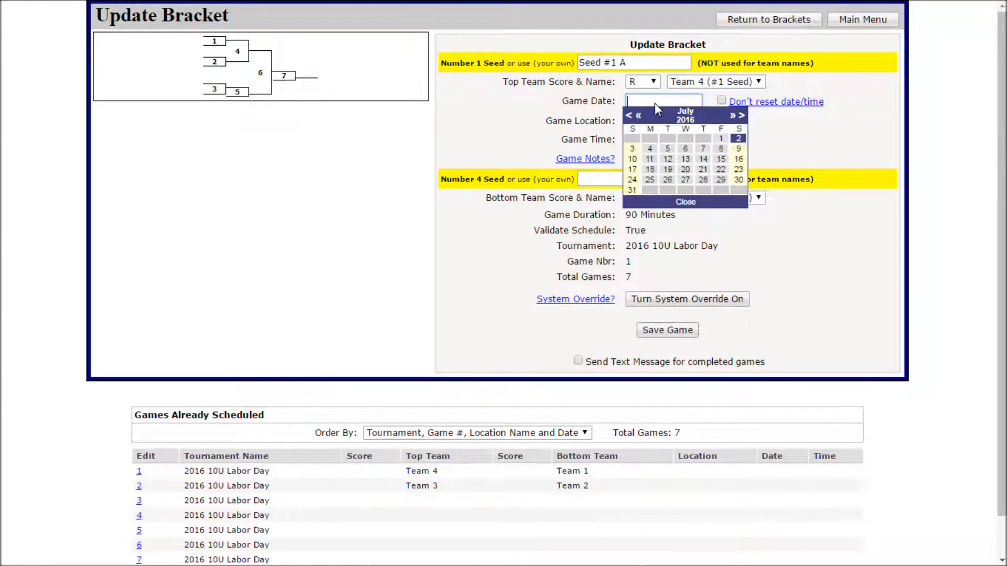
left_click(738, 139)
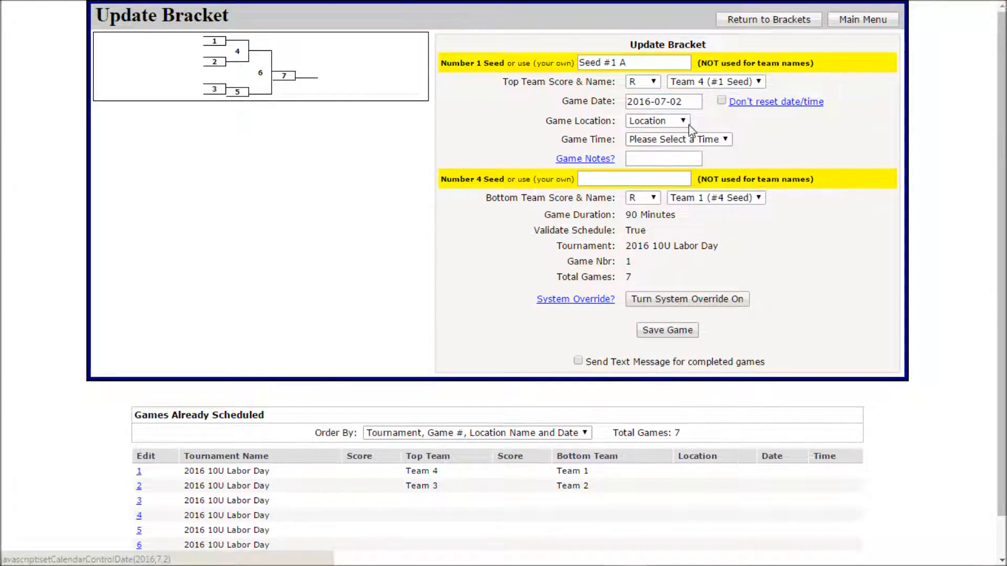
left_click(688, 123)
left_click(645, 158)
left_click(727, 140)
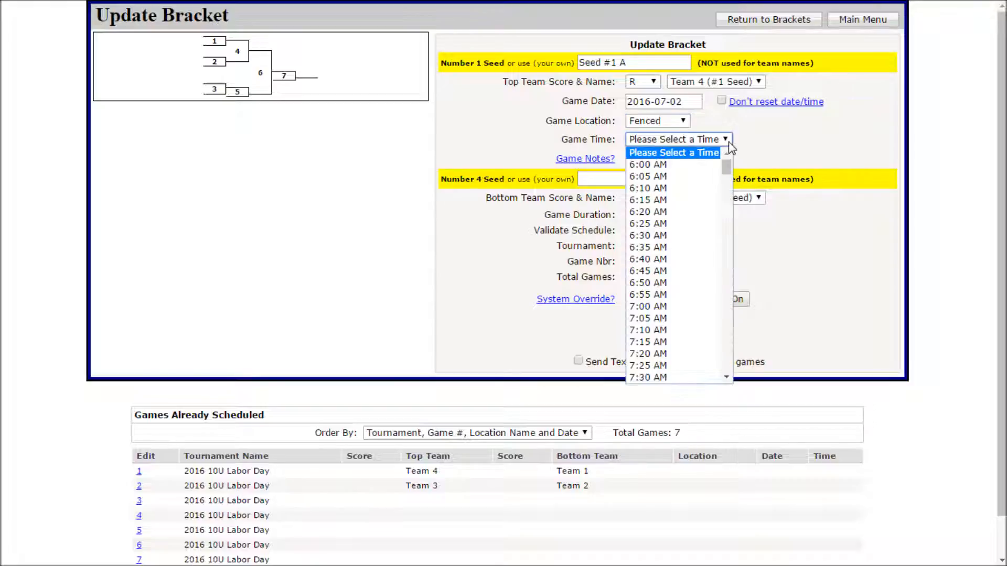
key("8")
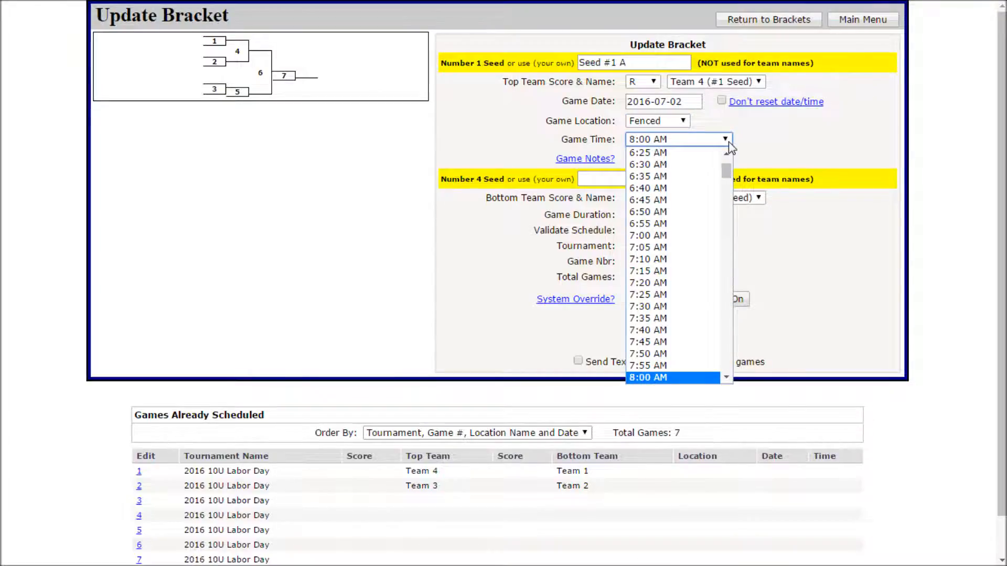
key("Return")
left_click(662, 336)
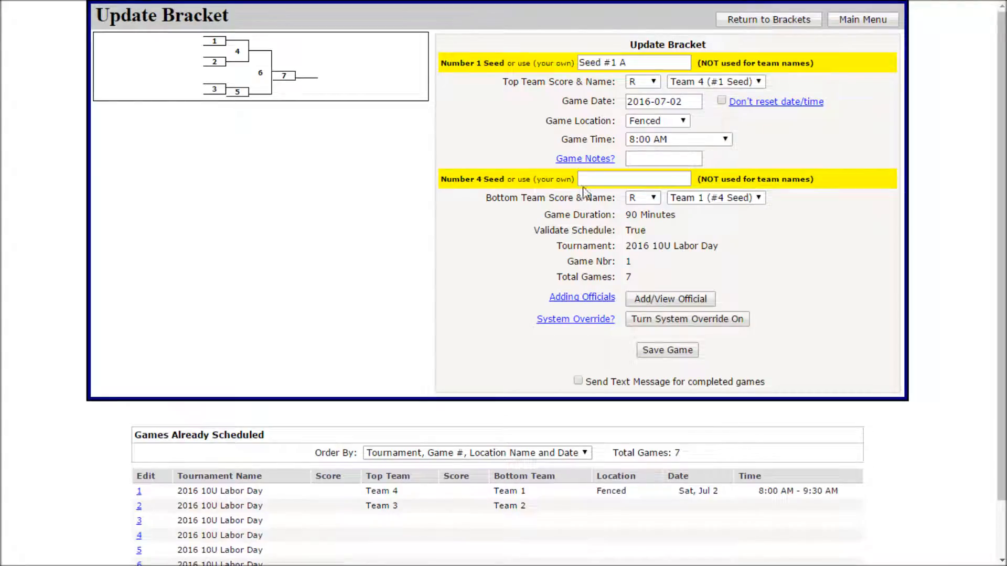
Step: Read the directions for Game Notes and close them
left_click(598, 159)
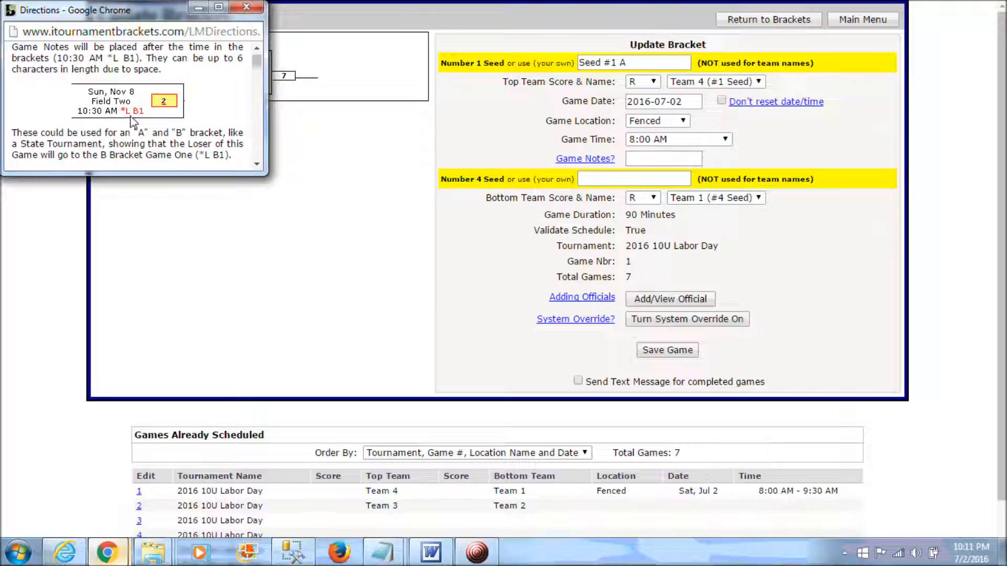
left_click(247, 7)
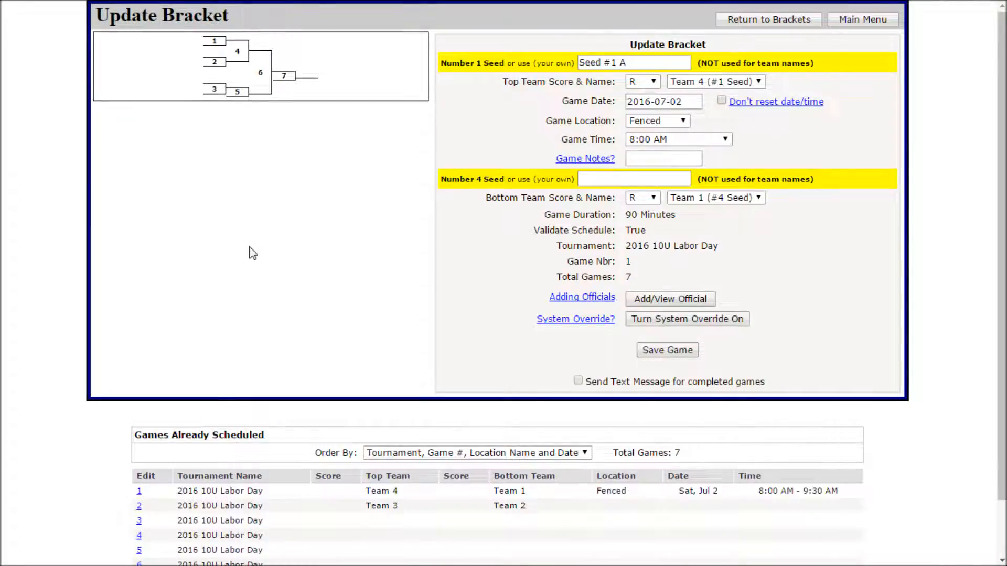
scroll(249, 253, "down", 1)
scroll(249, 253, "up", 1)
Step: Enter game 1's scores as 2 for the top team and 5 for the bottom team, and save the game
left_click(653, 83)
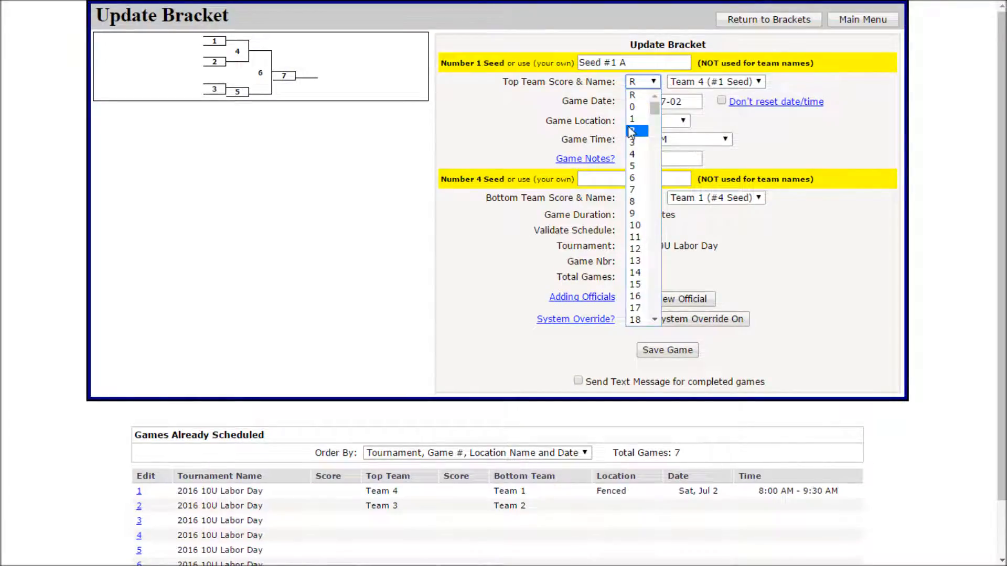
left_click(636, 136)
left_click(653, 198)
left_click(637, 278)
left_click(659, 350)
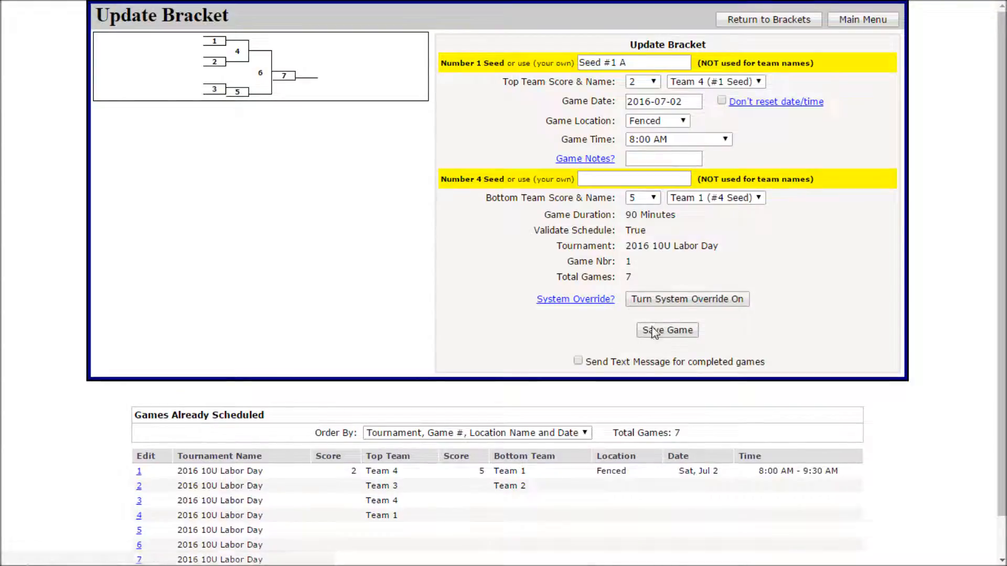
Step: Return to the bracket and examine where game 1's teams advanced and the remaining loser placeholders of games 2 and 4
left_click(740, 22)
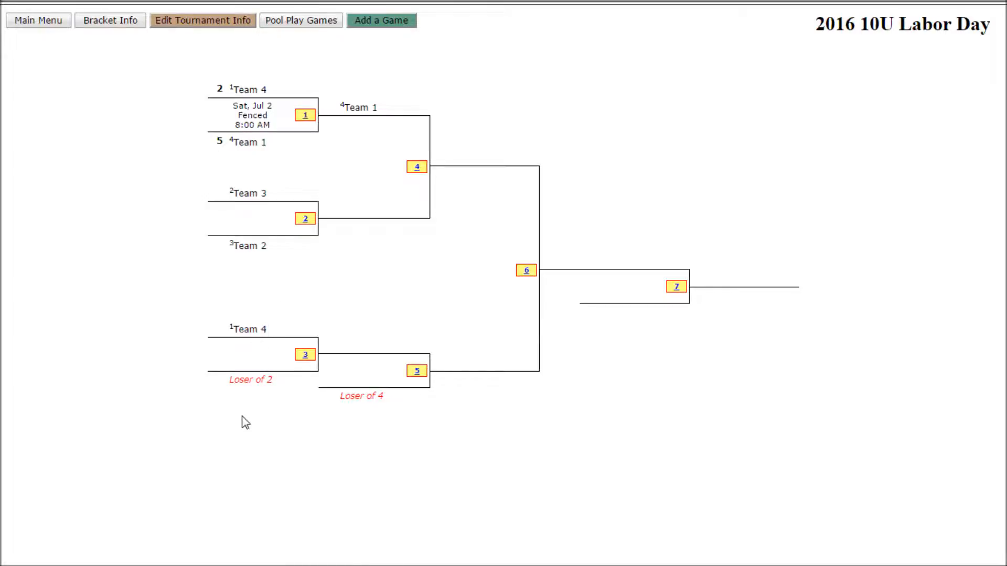
left_click_drag(227, 380, 275, 383)
left_click_drag(337, 395, 384, 398)
left_click(389, 315)
Step: Open game 3 from the scheduled games, turn on System Override and check the teams offered as its bottom team
left_click(306, 115)
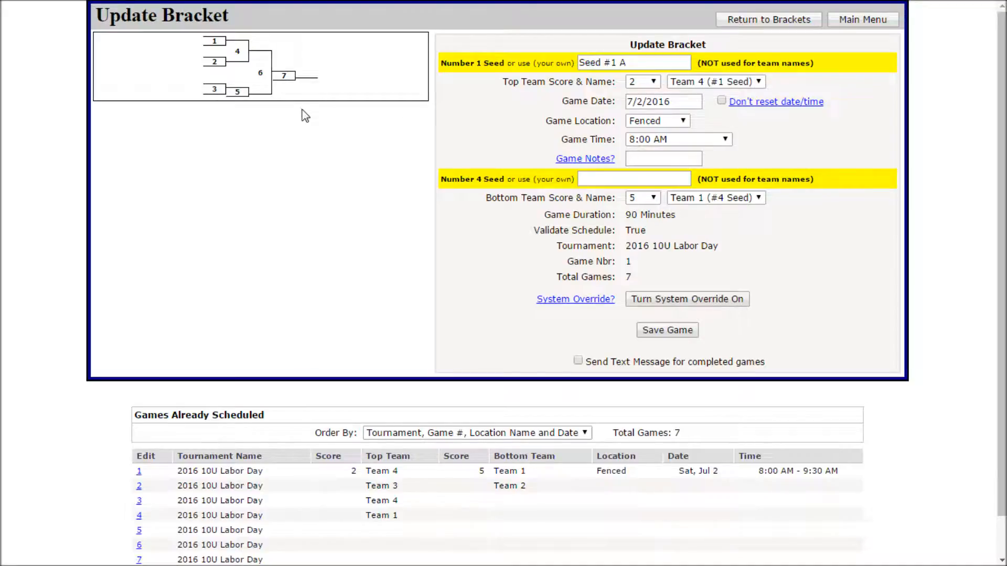
scroll(289, 121, "down", 1)
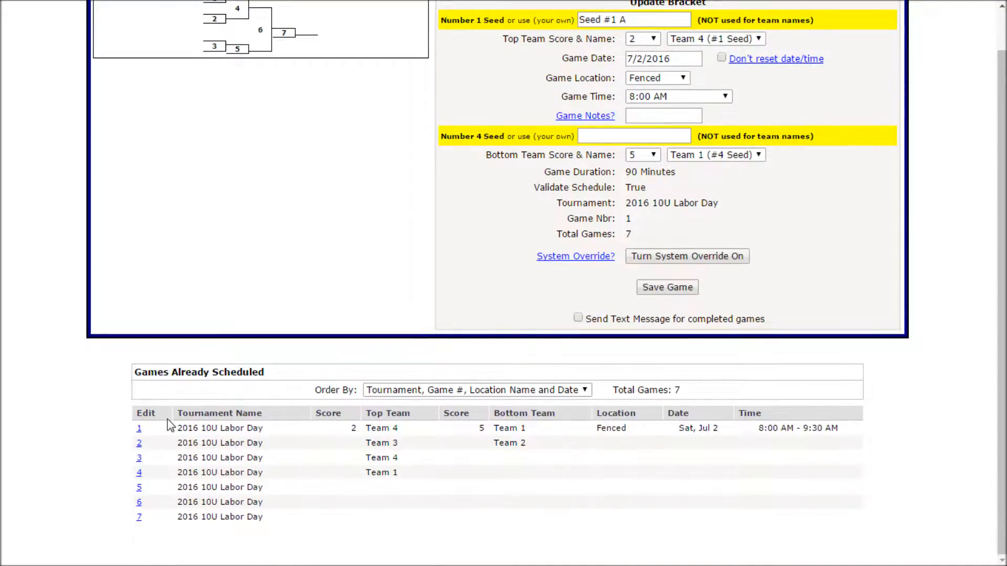
scroll(167, 420, "up", 1)
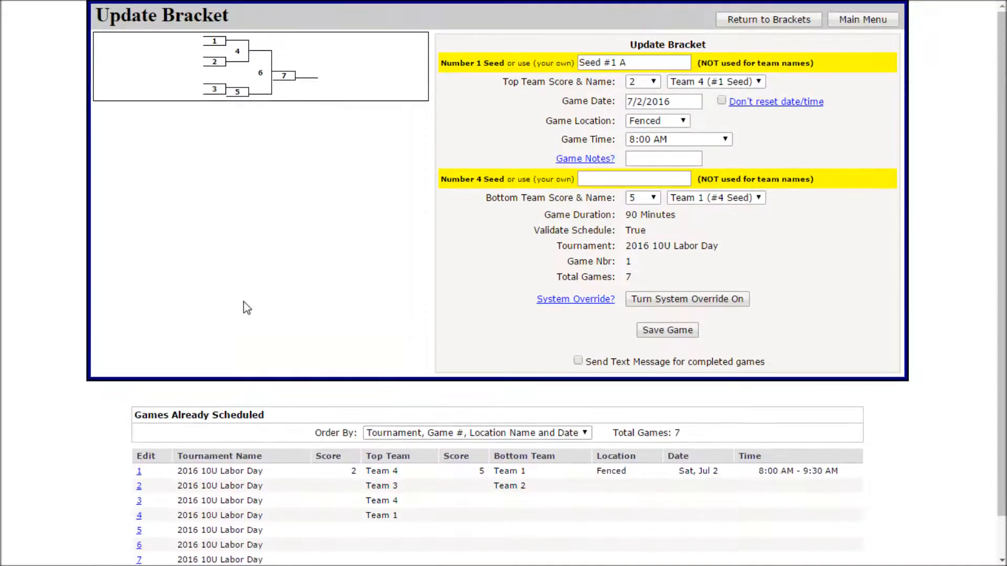
left_click(139, 501)
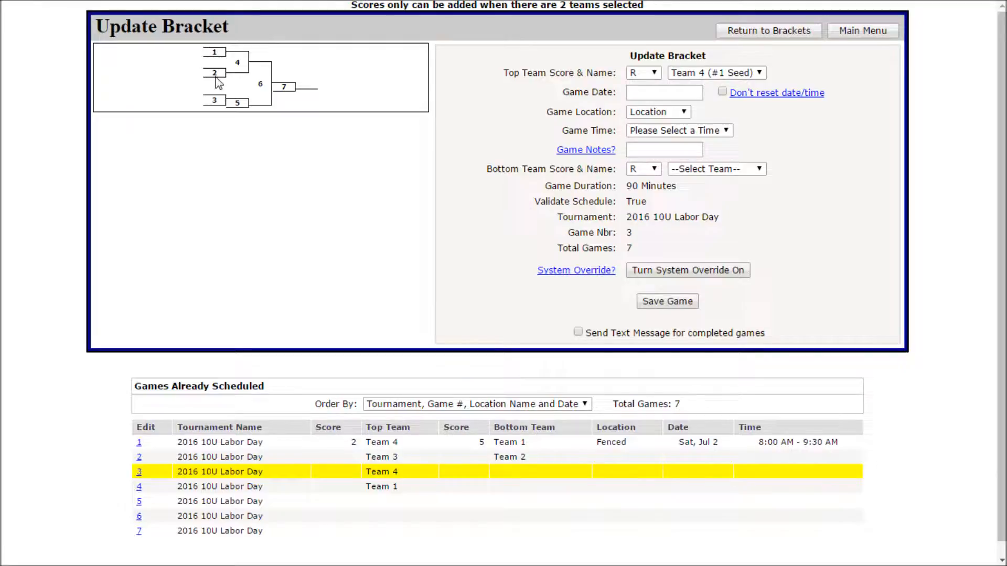
left_click(660, 275)
left_click(759, 170)
left_click(804, 193)
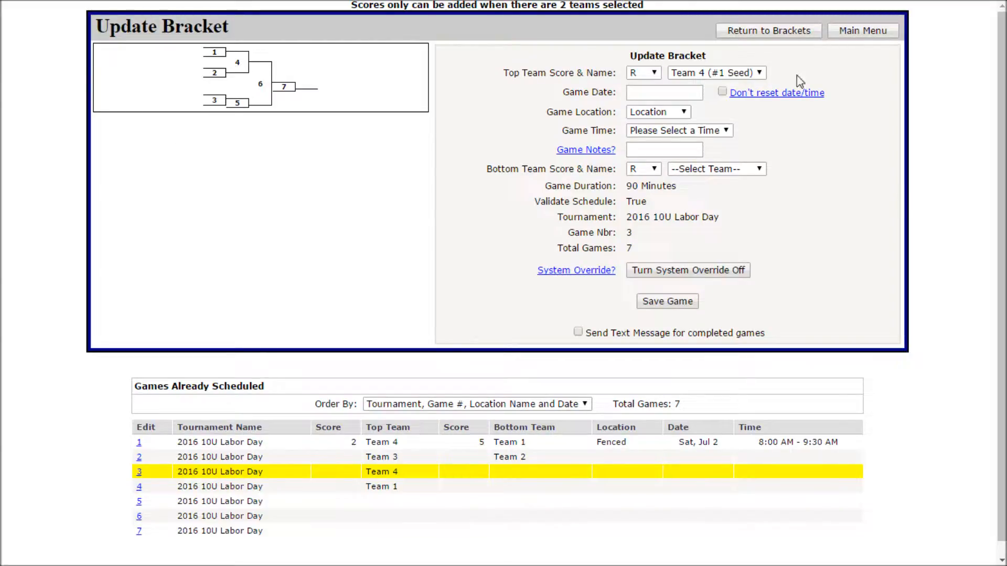
Step: Return to the bracket and switch between it and the pool play standings to compare the two views
left_click(764, 31)
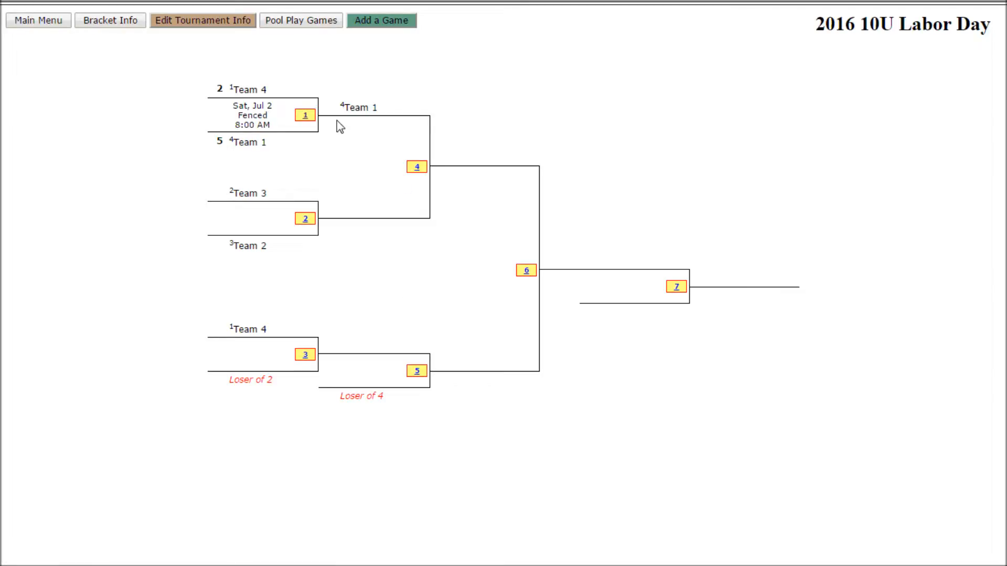
left_click(298, 23)
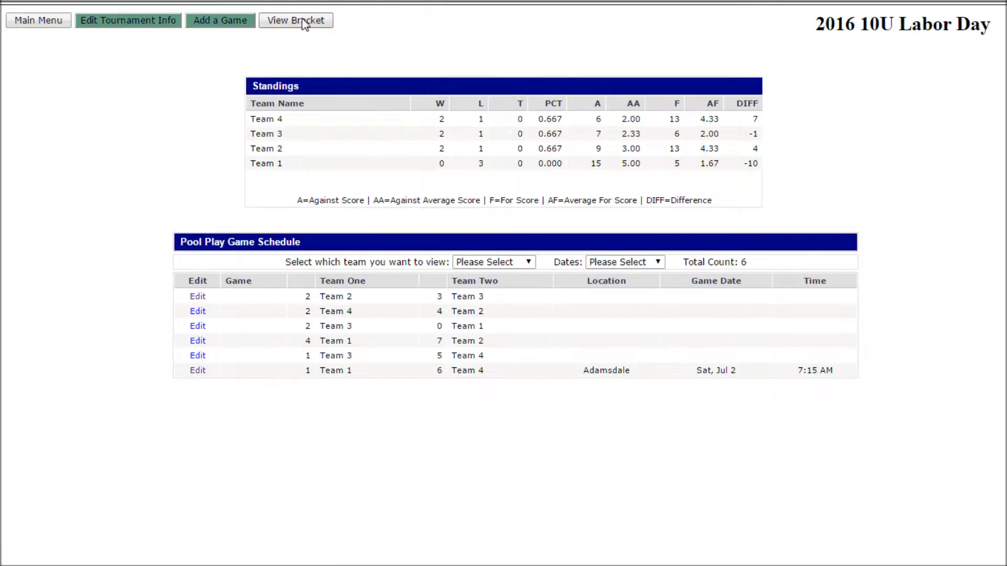
left_click(304, 23)
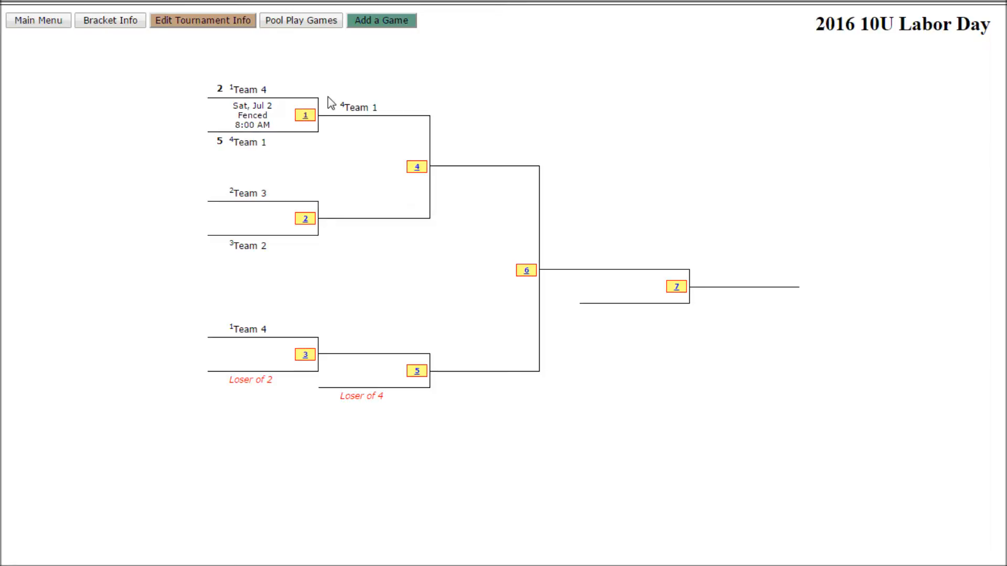
left_click(299, 20)
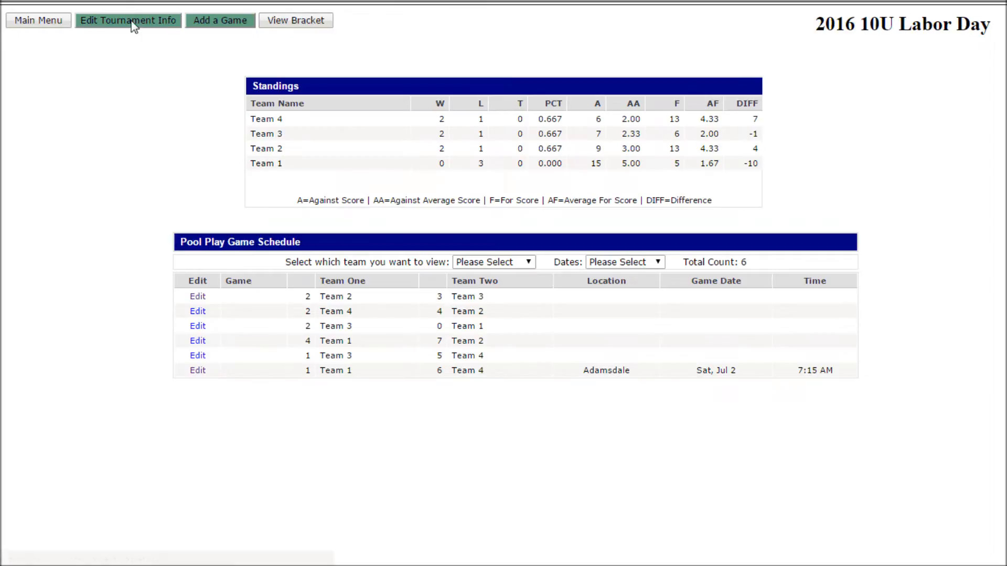
left_click(299, 21)
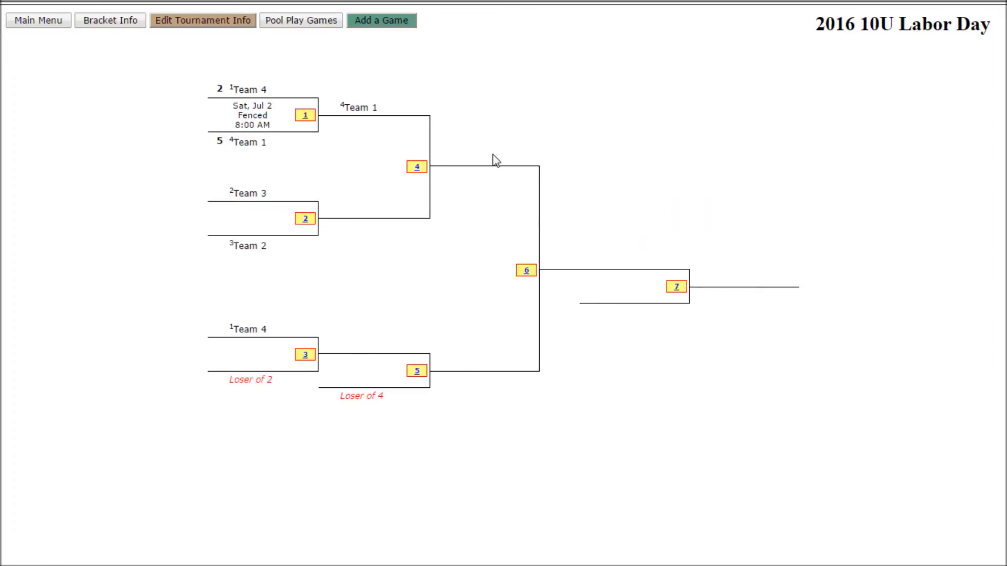